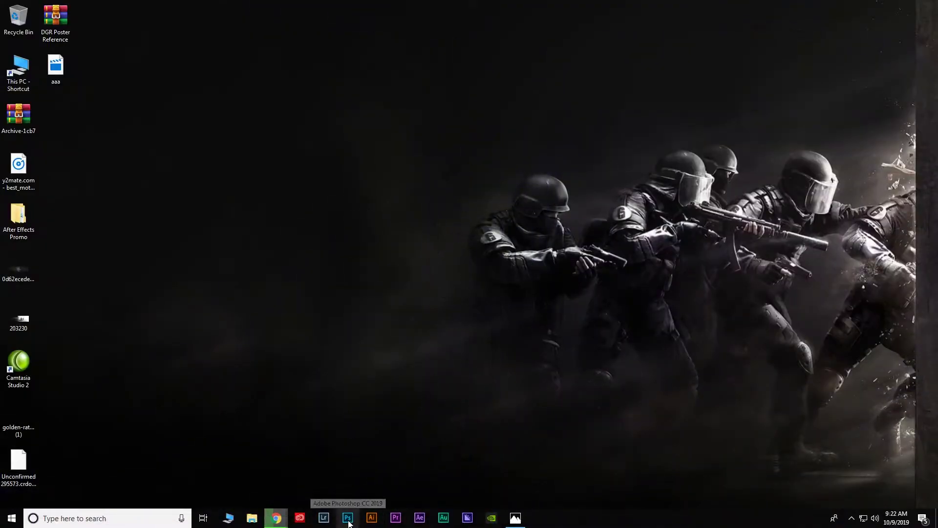
Launch Photoshop and create a blank A4 document, 8.268 × 11.693 inches at 300 ppi
left_click(348, 523)
left_click(26, 6)
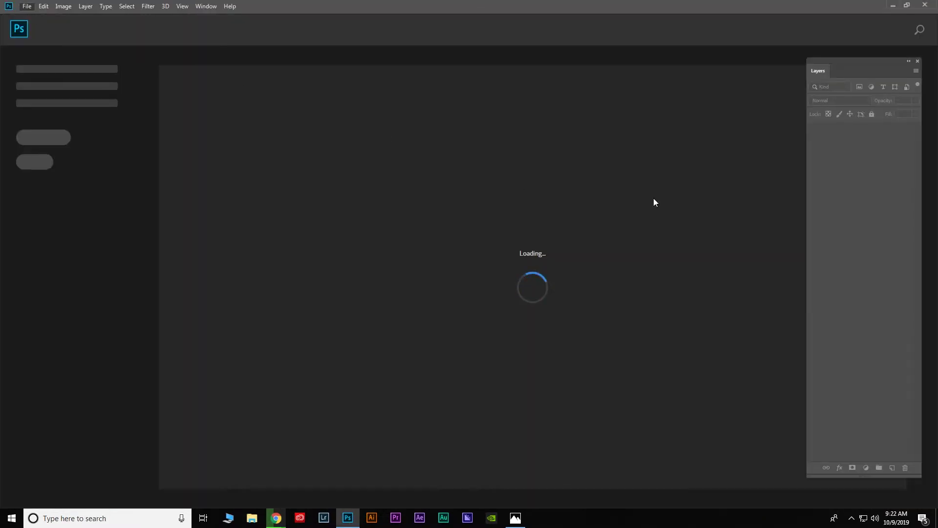
left_click(27, 5)
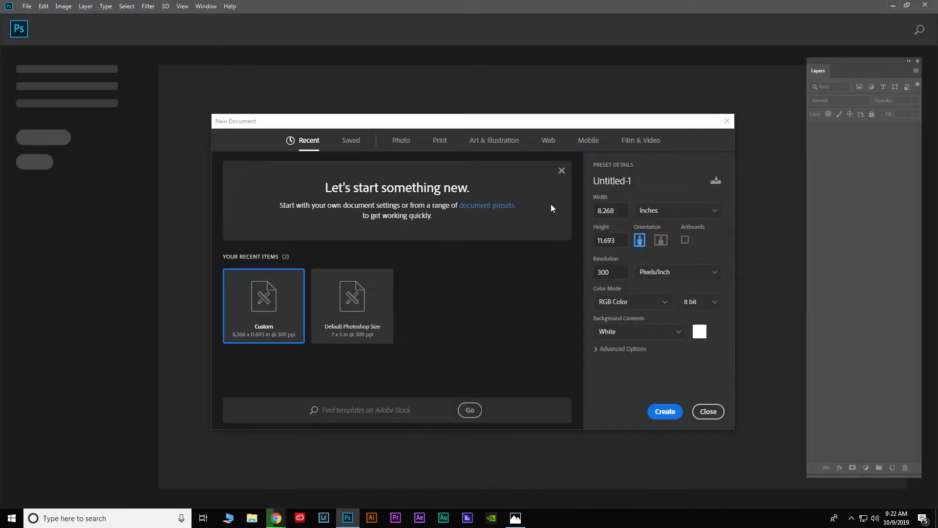
left_click(444, 142)
left_click(678, 210)
left_click(657, 243)
left_click(665, 413)
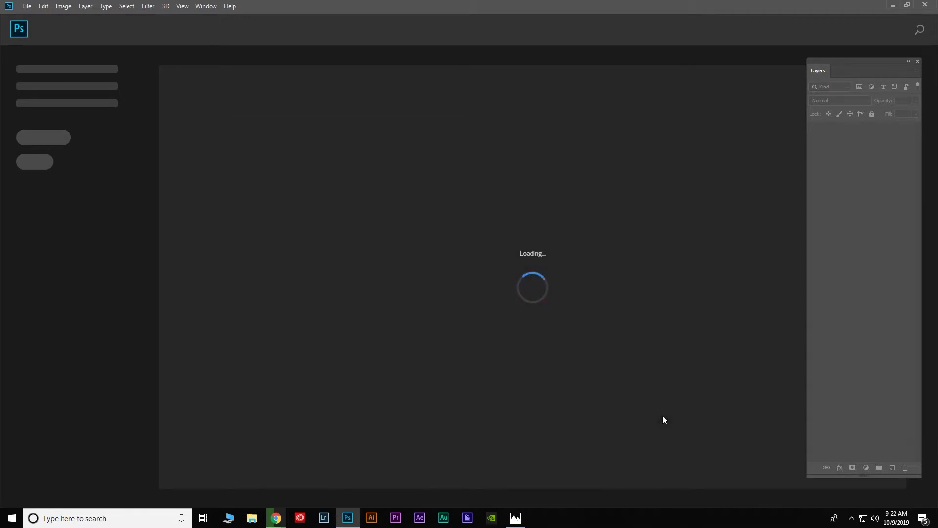
left_click(27, 6)
left_click(34, 22)
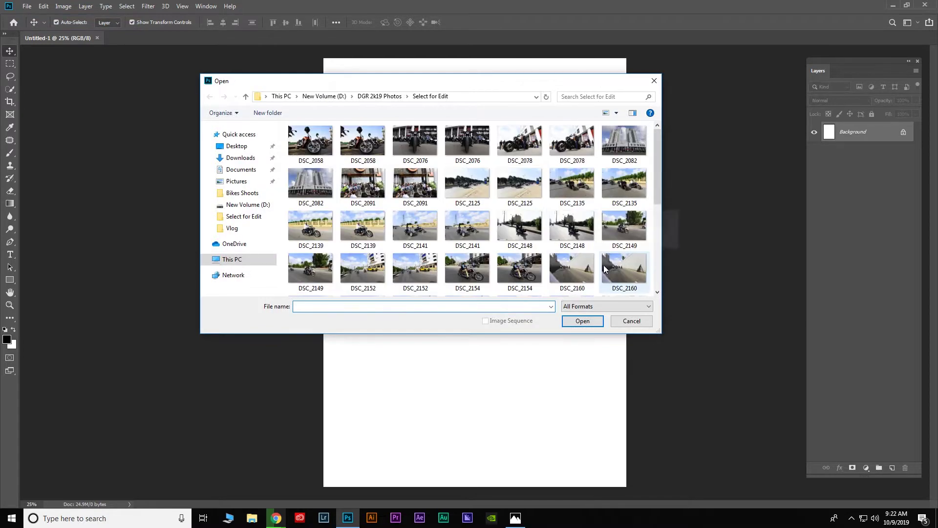
Open DSC_2287.NEF in Camera Raw and rotate it 90° counter-clockwise to stand upright
scroll(649, 220, "down", 3)
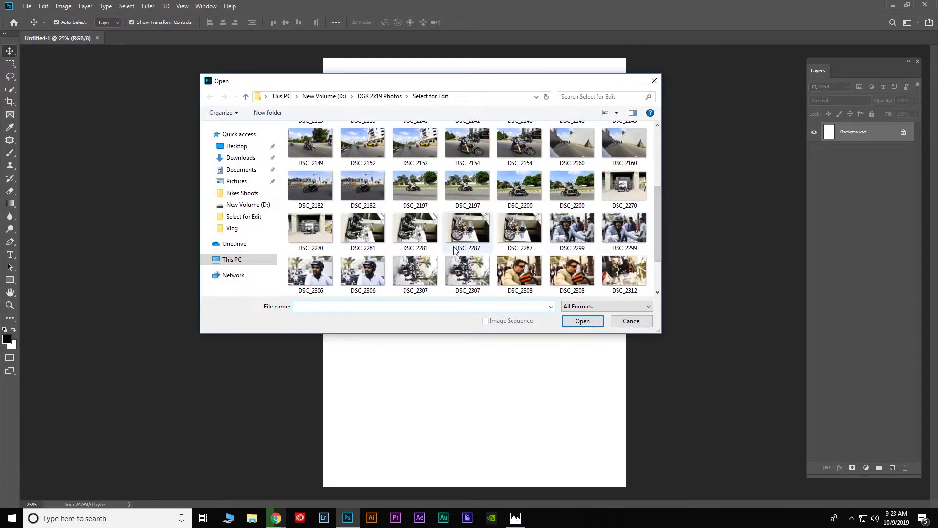
double_click(520, 234)
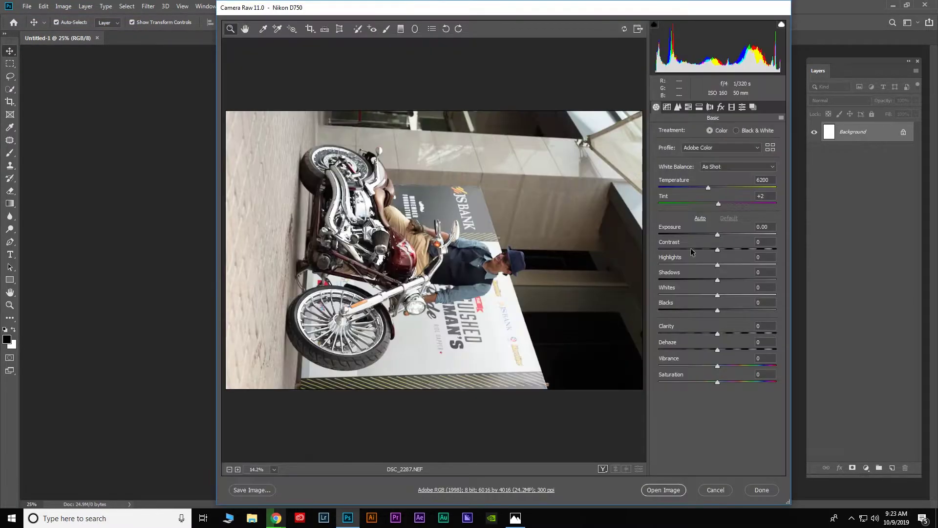
left_click(445, 28)
left_click(456, 110)
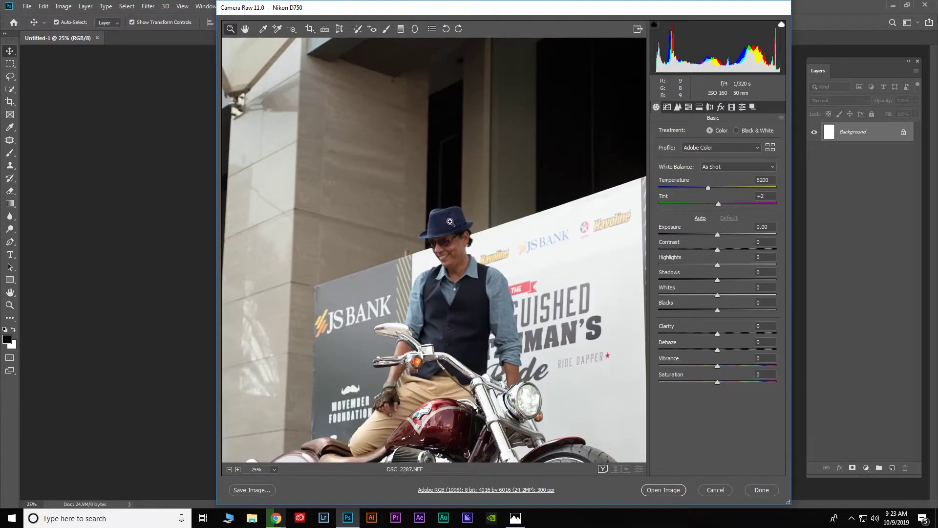
Warm to 7050, set highlights −70, shadows +40, clarity +15, and open the image
scroll(481, 325, "down", 3)
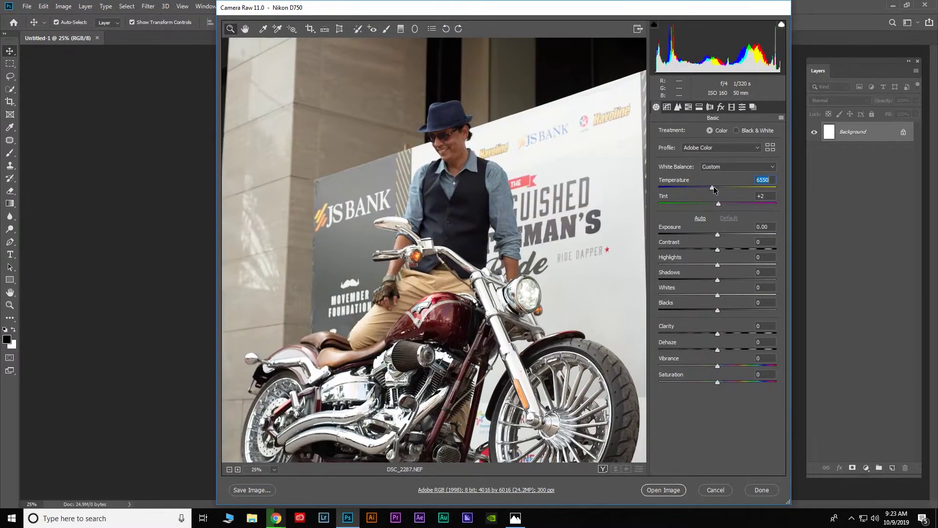
mouse_move(717, 235)
left_mouse_down()
mouse_move(676, 265)
mouse_move(740, 280)
mouse_move(727, 295)
left_mouse_up()
mouse_move(717, 310)
left_mouse_down()
mouse_move(697, 309)
mouse_move(726, 333)
left_mouse_up()
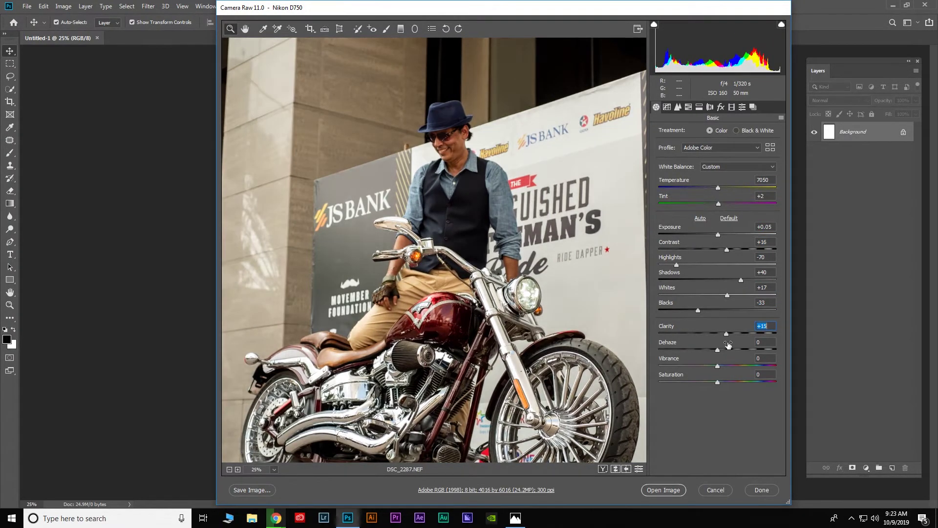
left_click(666, 490)
key("z")
left_click_drag(476, 200, 695, 153)
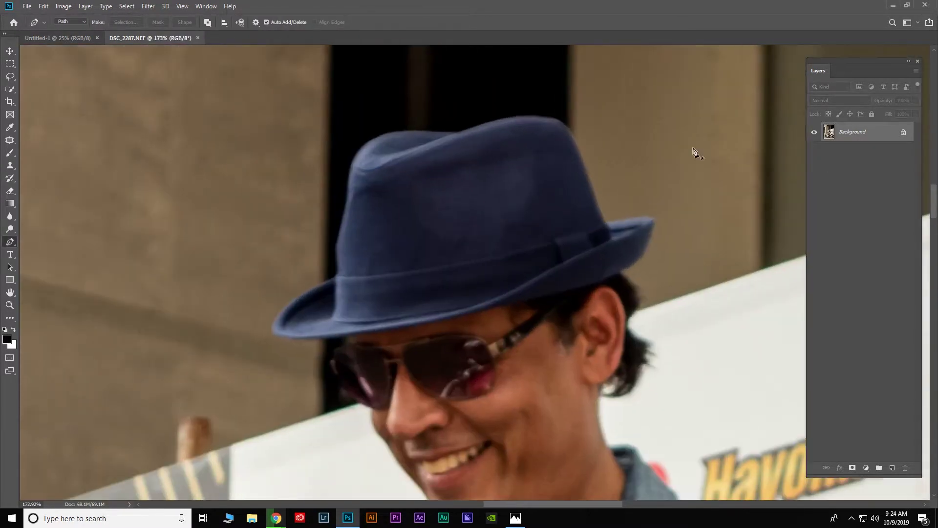
Duplicate the Background layer and begin tracing the hat's top edge with the Curvature Pen
left_click_drag(890, 381, 892, 467)
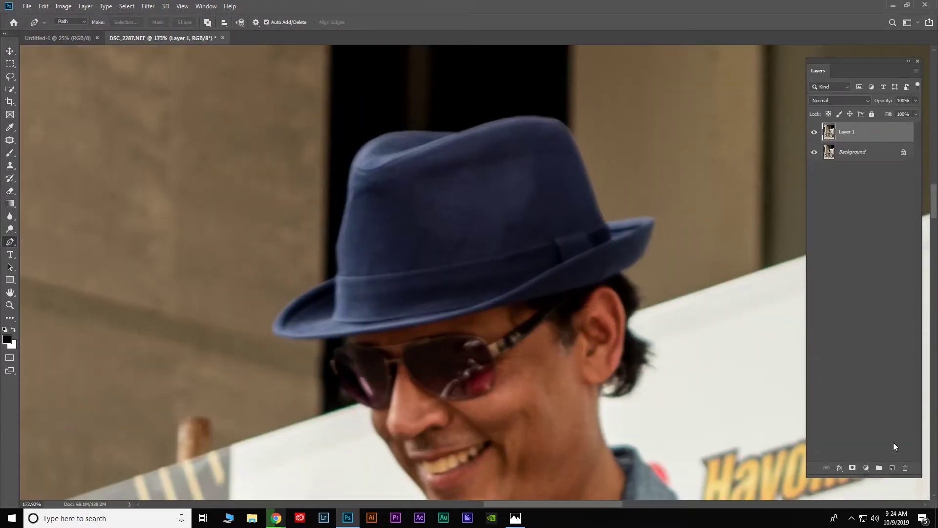
key("Tab")
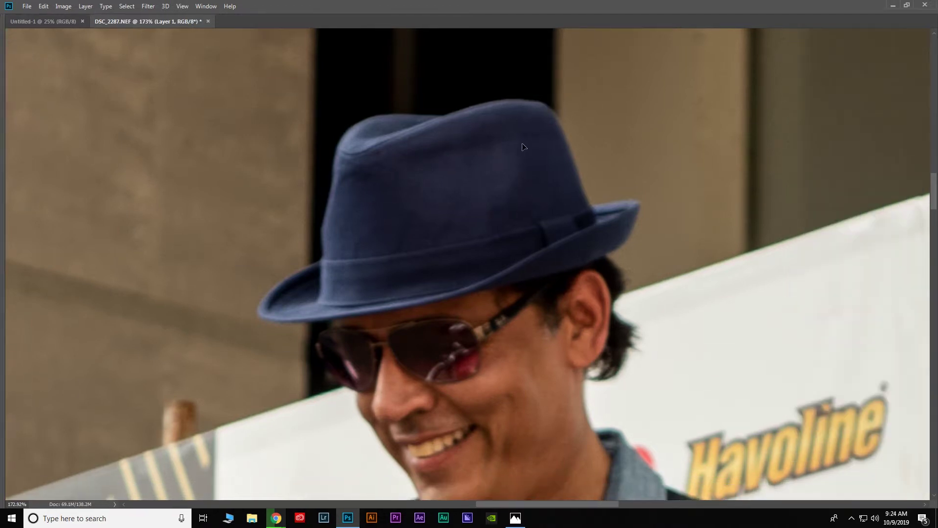
key("f")
scroll(459, 99, "up", 2)
left_click(417, 104)
left_click_drag(589, 92, 646, 132)
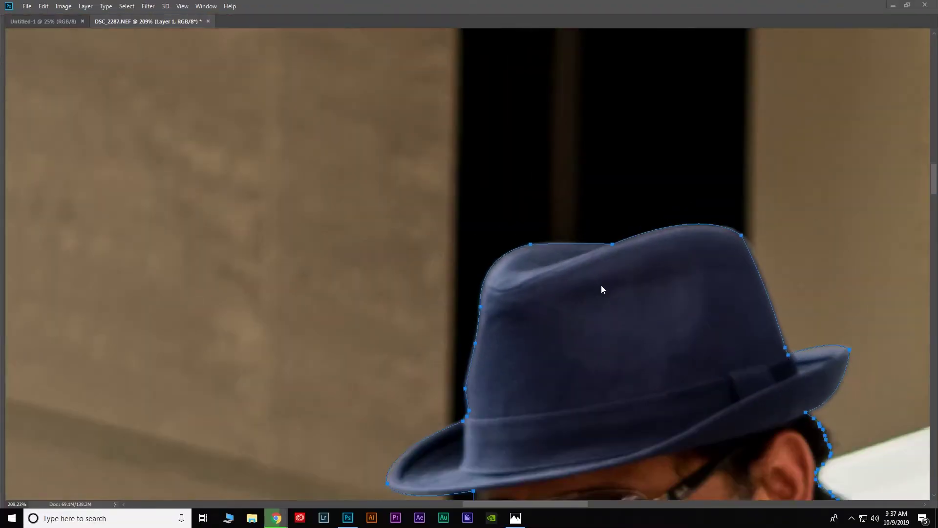
Finish tracing the outline around the man and his motorcycle
scroll(602, 288, "down", 1)
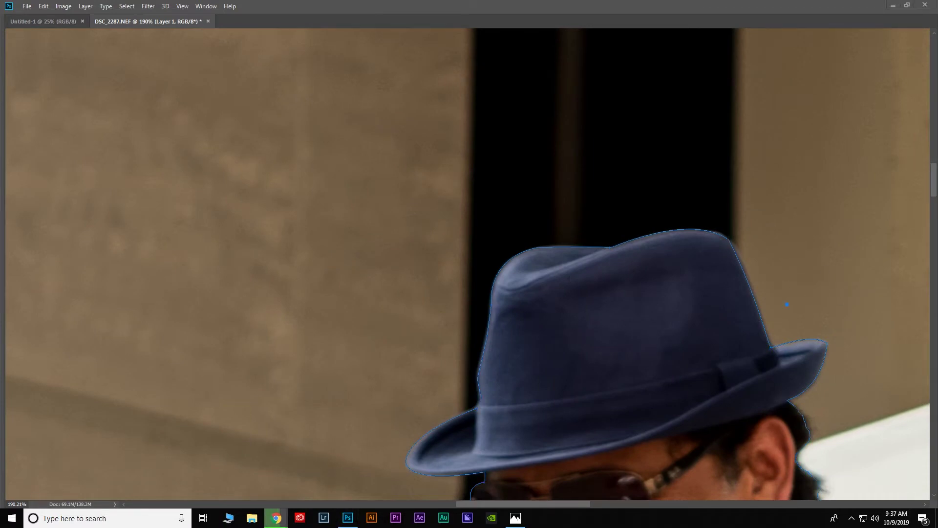
left_click_drag(793, 292, 690, 150)
scroll(778, 327, "down", 4)
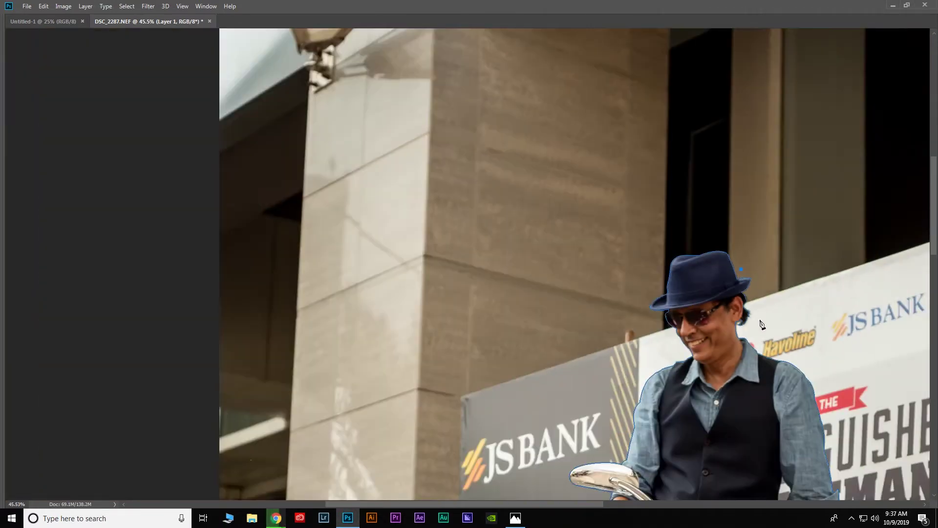
scroll(778, 327, "up", 1)
scroll(778, 326, "up", 1)
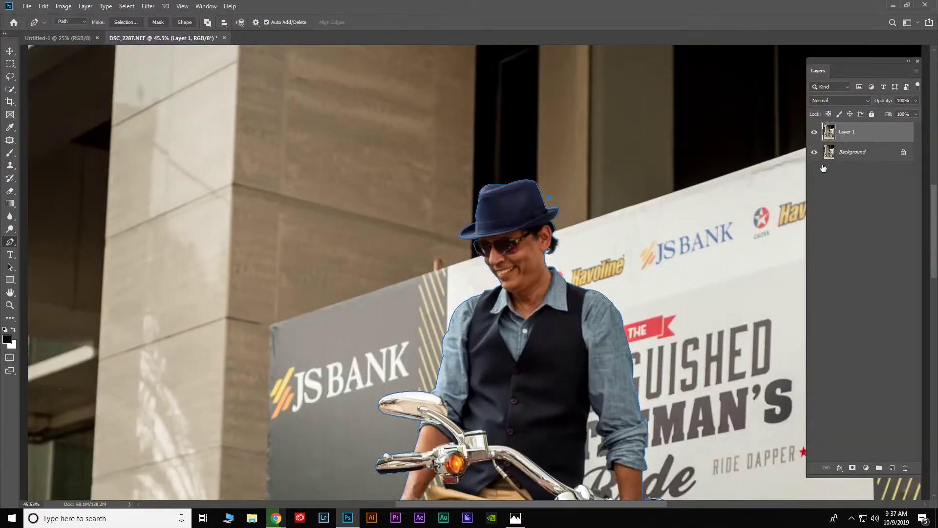
Copy the traced selection to a new layer and hide the original photo layers
key("ctrl+j")
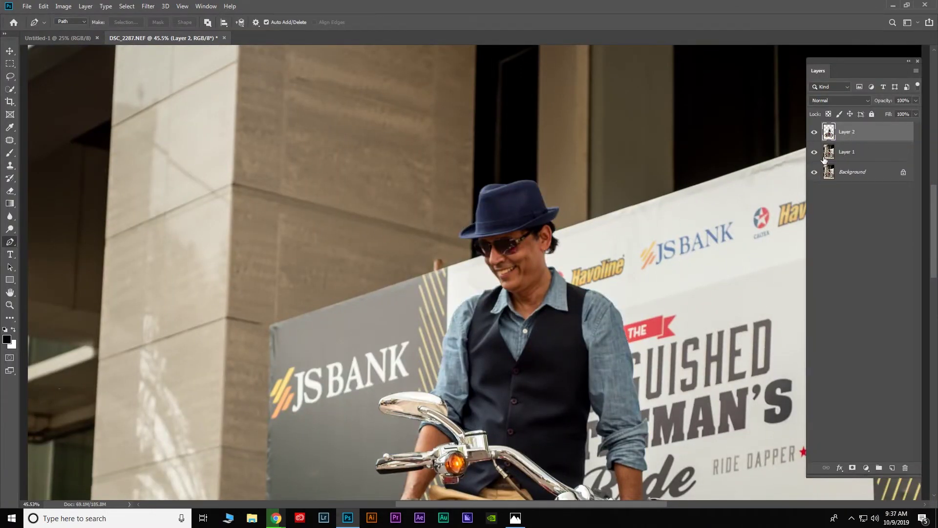
left_click(813, 172)
scroll(636, 381, "down", 5)
scroll(635, 381, "down", 2)
scroll(636, 381, "up", 3, "alt")
left_click_drag(631, 244, 629, 340)
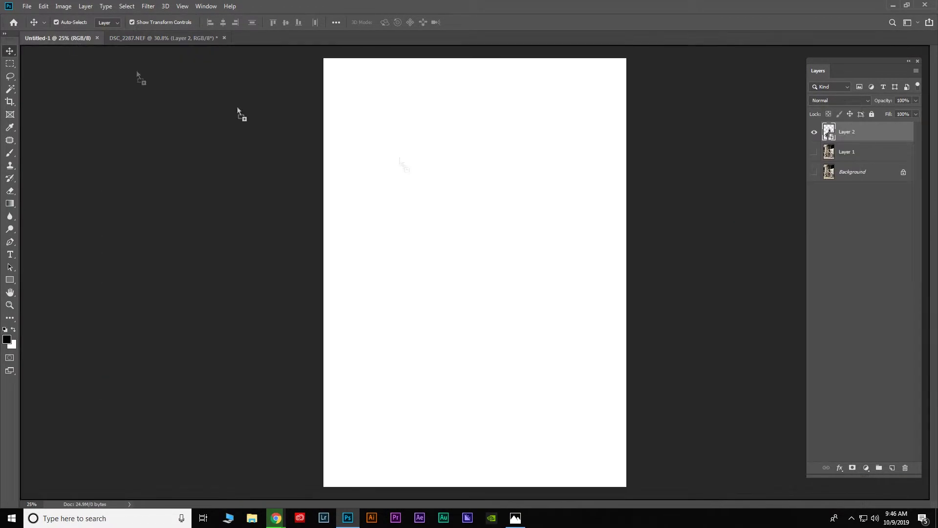
Move the shrunken rider cut-out onto the poster and draw a full-page rectangle
left_click_drag(521, 321, 519, 308)
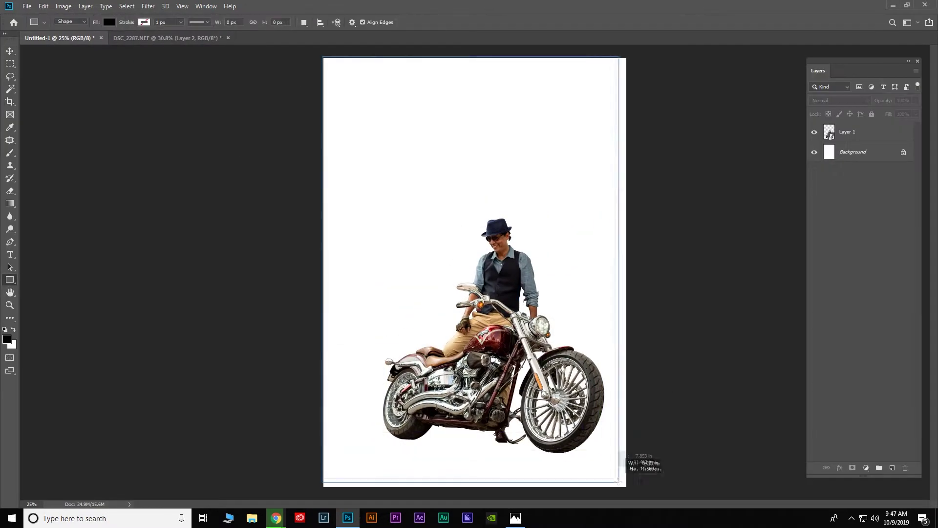
left_click_drag(322, 56, 626, 487)
left_click_drag(591, 183, 100, 230)
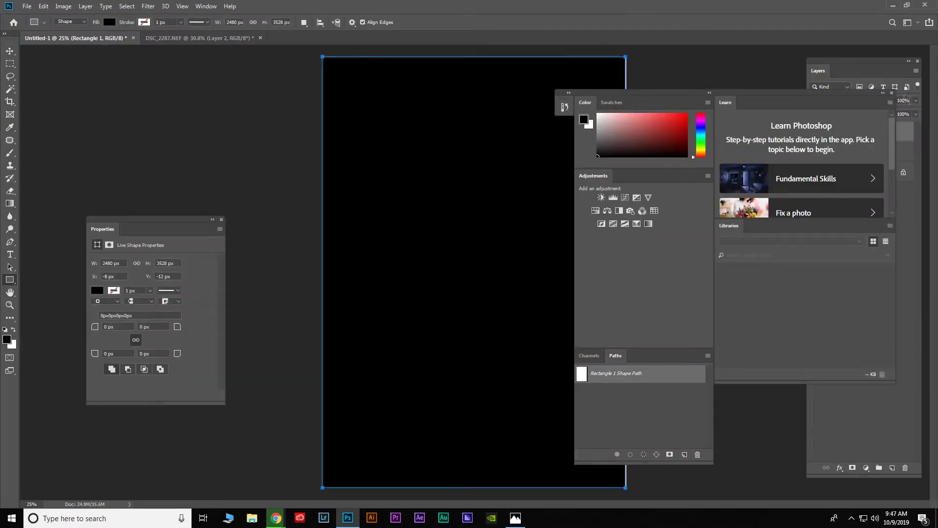
Put the rectangle behind the rider and fill it with orange #ff7800
key("v")
key("ctrl+bracketleft")
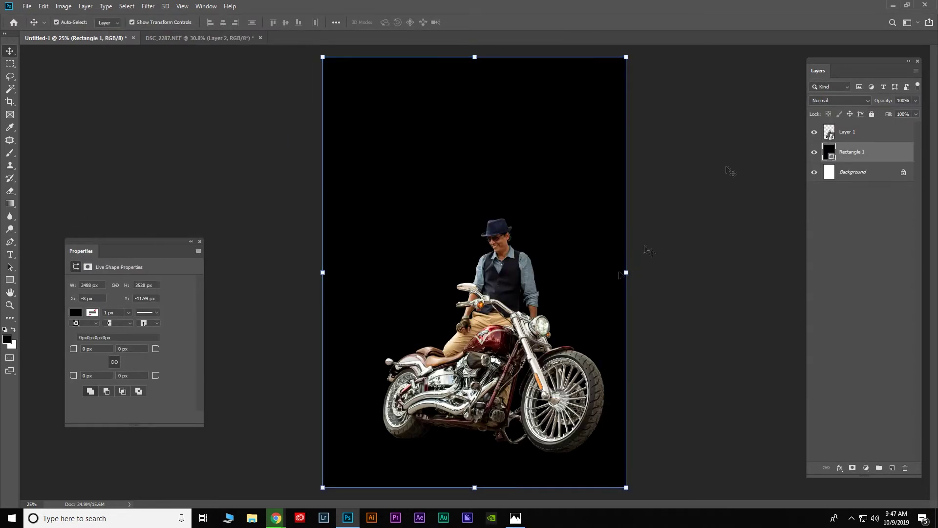
double_click(829, 151)
type("ff7800")
key("Return")
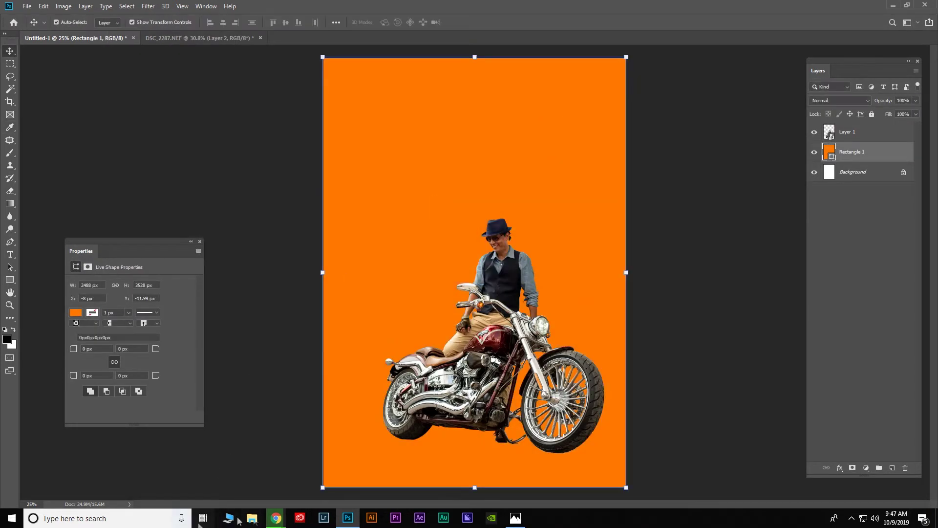
left_click(283, 442)
Search Google Images for 'building'
left_click(130, 25)
type("google.com")
key("Return")
type("buil")
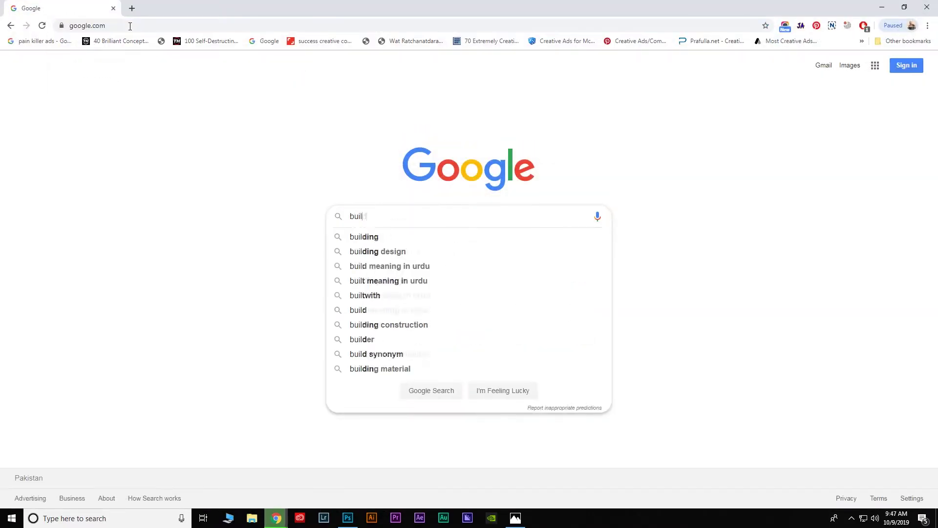
type("ding")
key("Return")
left_click(126, 98)
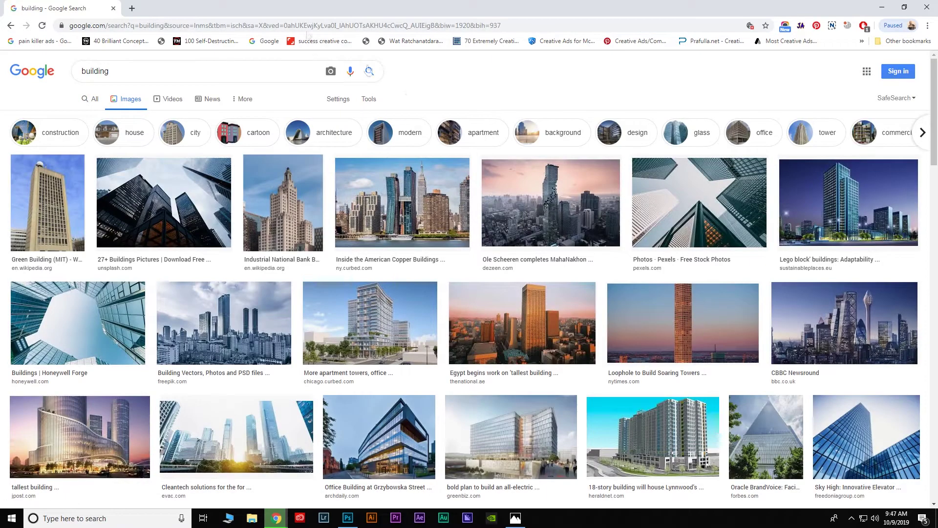
Go to pixabay.com and search for 'building' images
left_click(309, 27)
type("pixabay.com")
key("Return")
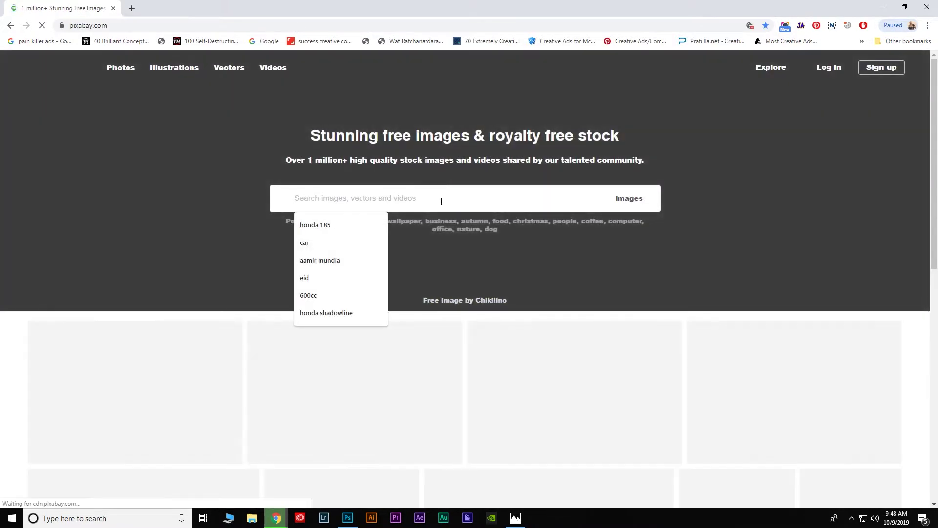
type("building")
key("Return")
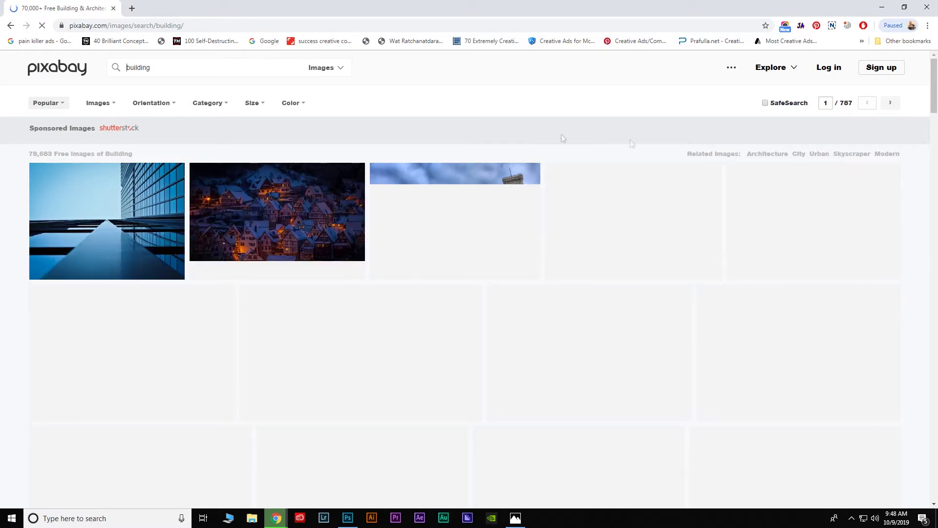
scroll(452, 260, "down", 2)
scroll(452, 260, "down", 5)
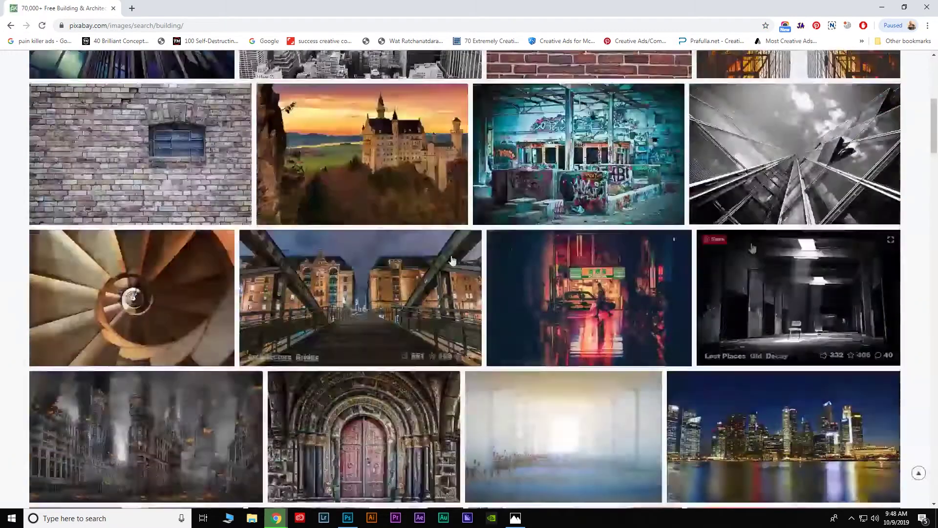
Open the burning ruined city photo and request its 1920×1080 download, logging in
left_click(146, 435)
left_click(711, 250)
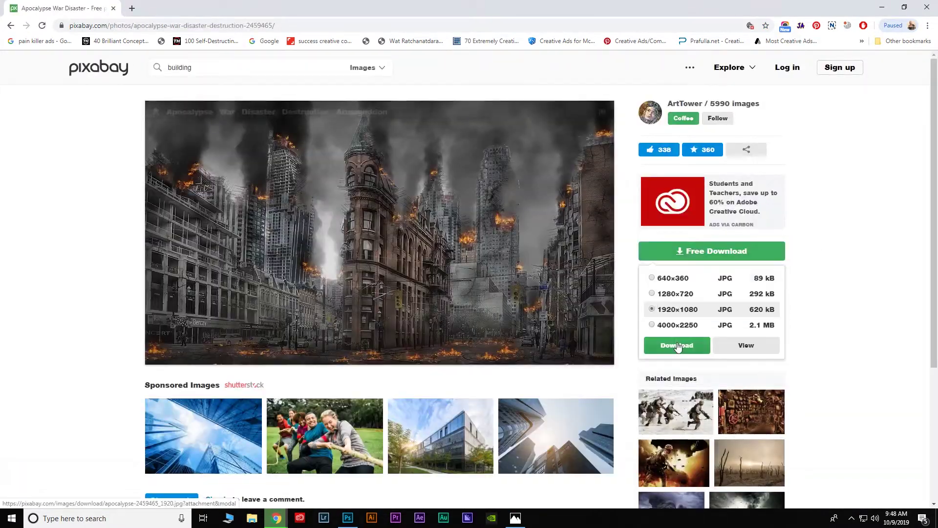
left_click(676, 346)
left_click(405, 293)
left_click(785, 67)
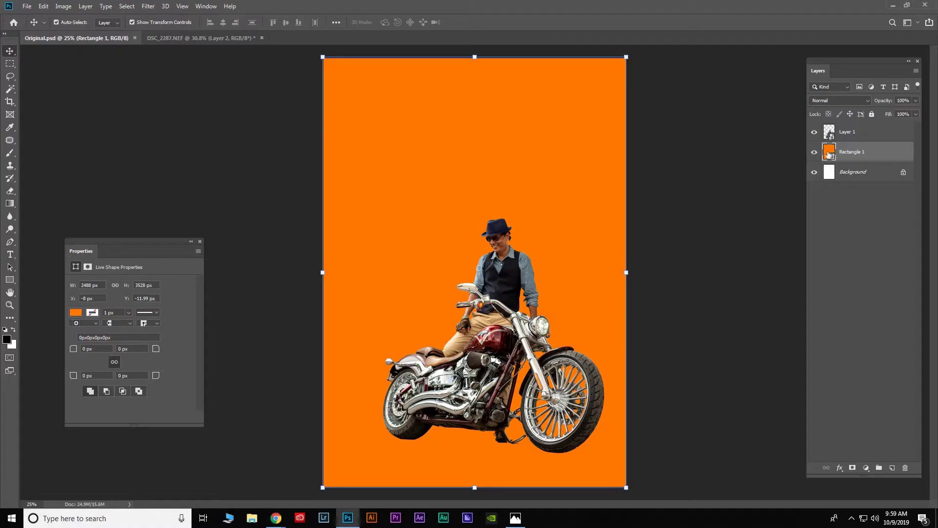
Change the poster's background rectangle to a lighter yellow-orange
double_click(829, 154)
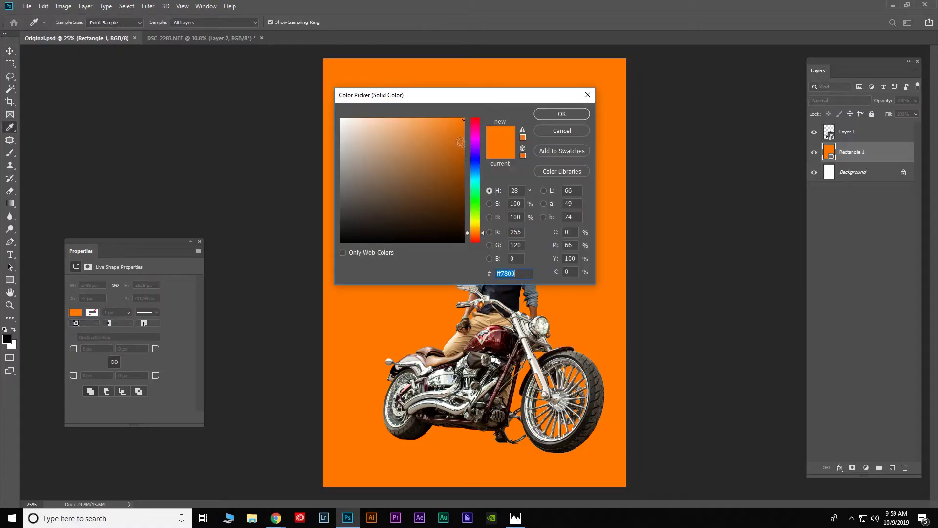
left_click_drag(480, 229, 479, 220)
left_click(549, 115)
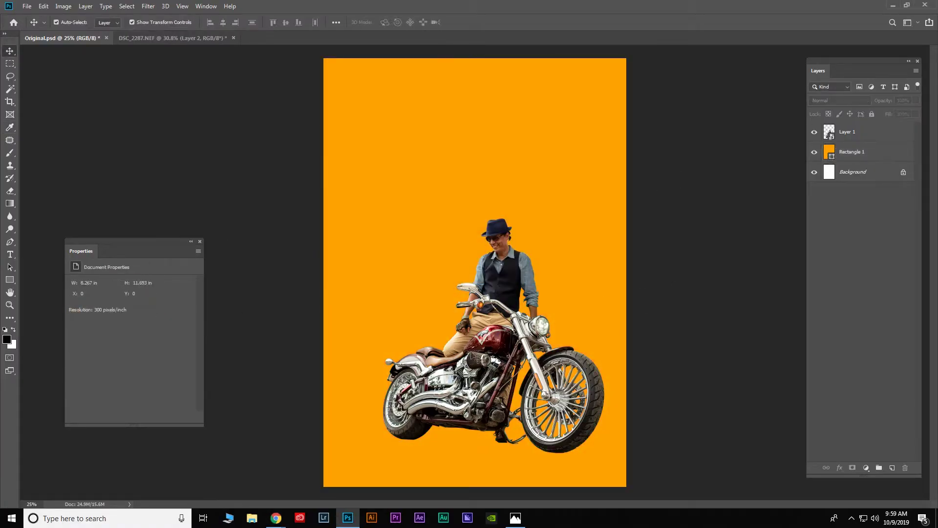
Save the 1920×1080 city photo to the Desktop and place it enlarged in the poster
left_click(277, 519)
left_click(684, 250)
left_click(673, 344)
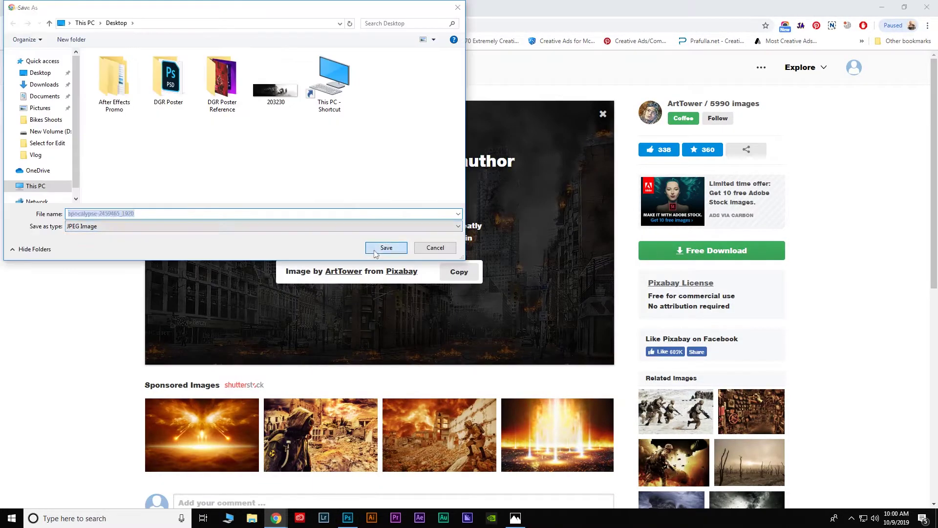
left_click(386, 251)
left_click_drag(347, 519, 474, 271)
Stretch the city photo across the poster's top and set its opacity to 12%
left_click_drag(592, 205, 723, 127)
left_click_drag(495, 270, 520, 195)
key("Return")
key("1")
key("2")
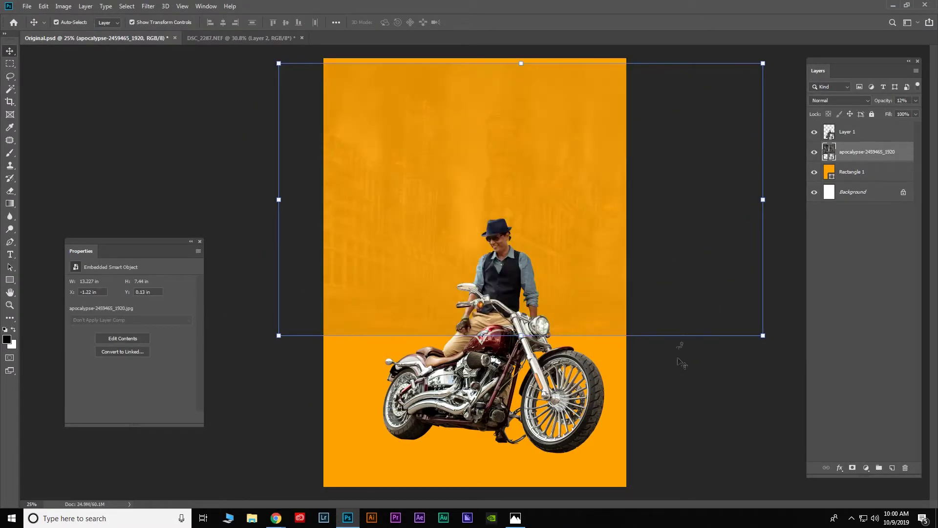
Add a layer mask to the city photo and brush away its lower edge
left_click(853, 468)
key("b")
key("v")
left_click(309, 115)
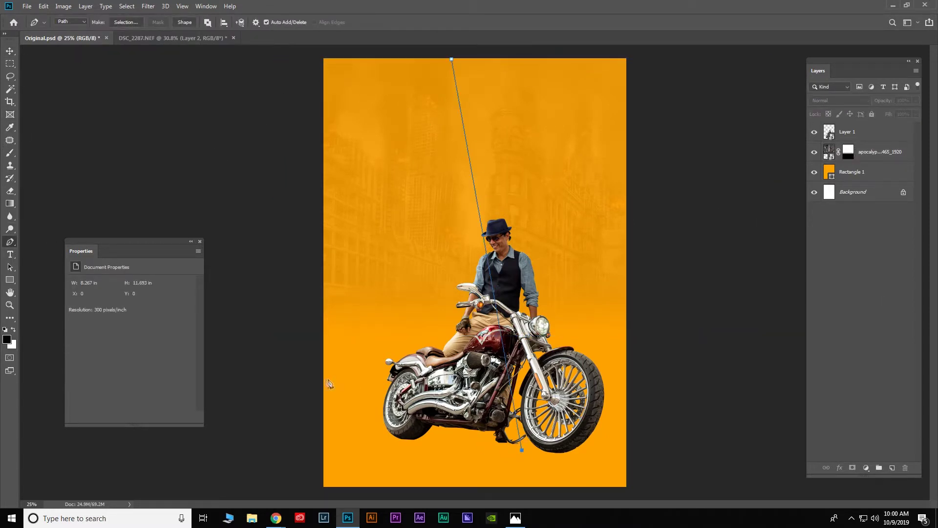
Close the diagonal pen path and fill it as a white wedge on a new layer
left_click(452, 60)
key("a")
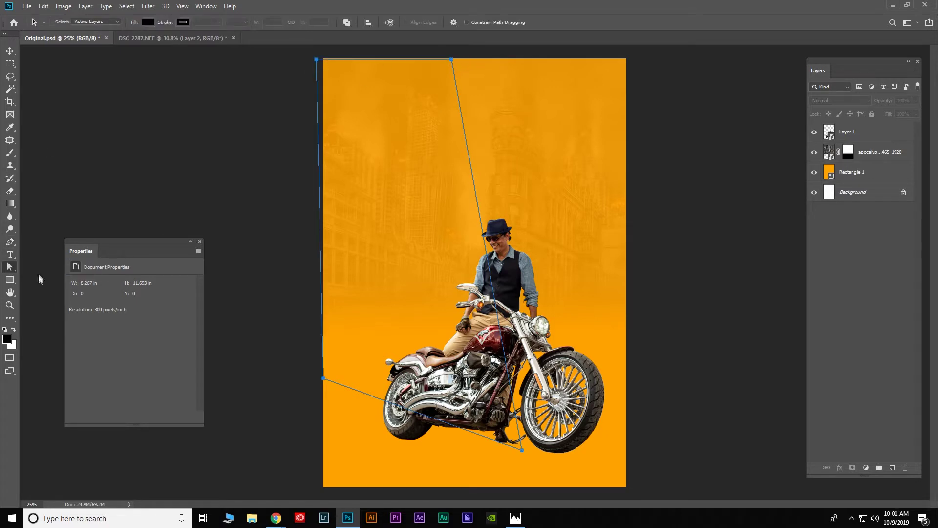
left_click(892, 468)
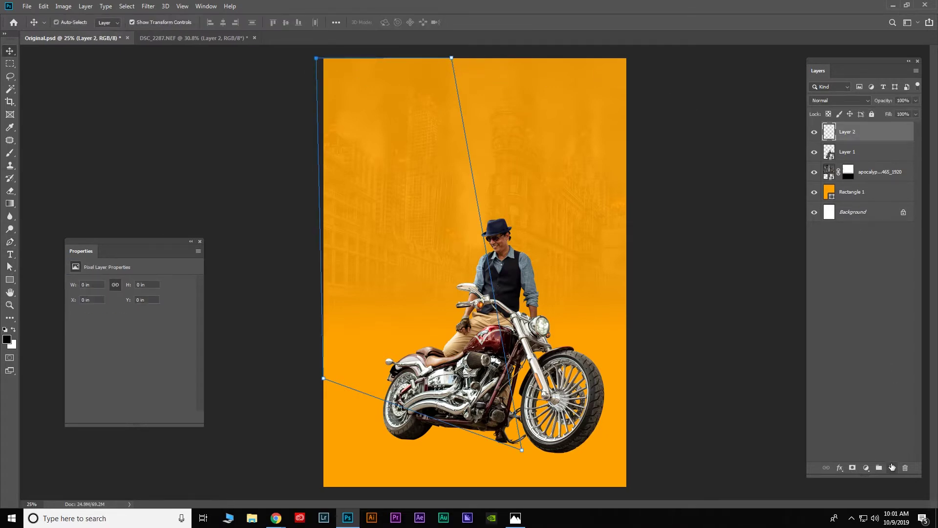
key("ctrl+Return")
key("v")
key("Up")
left_click(453, 192)
key("ctrl+BackSpace")
key("ctrl+d")
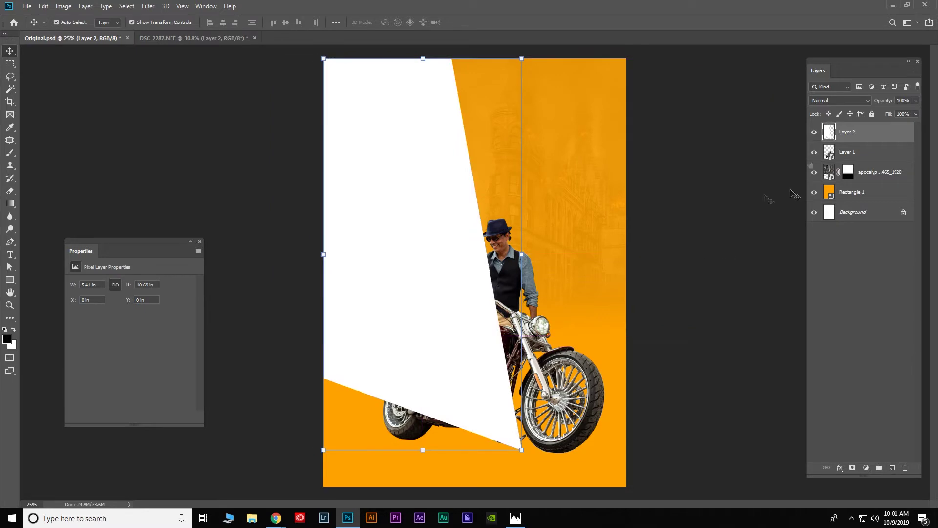
Move the panel beneath the rider and fill it with a darker orange
left_click_drag(847, 132, 826, 156)
key("i")
left_click(598, 84)
key("alt+BackSpace")
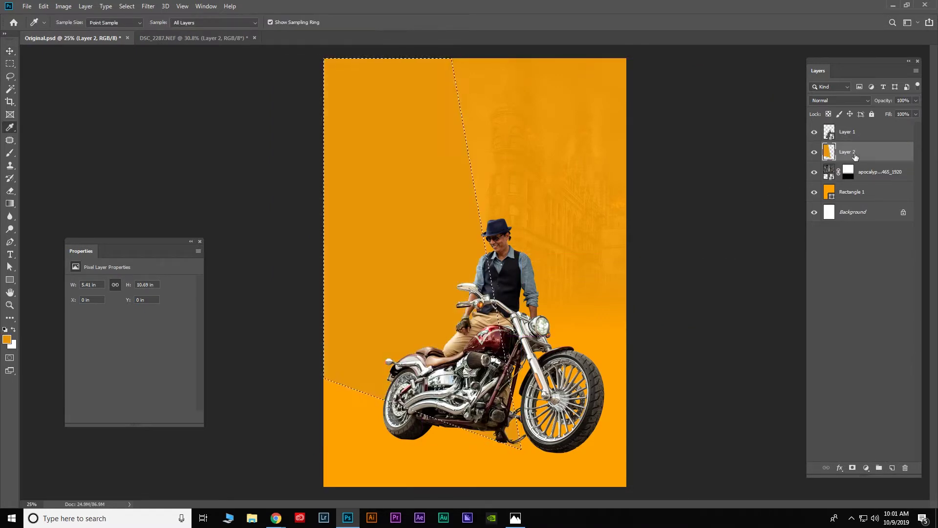
left_click(7, 339)
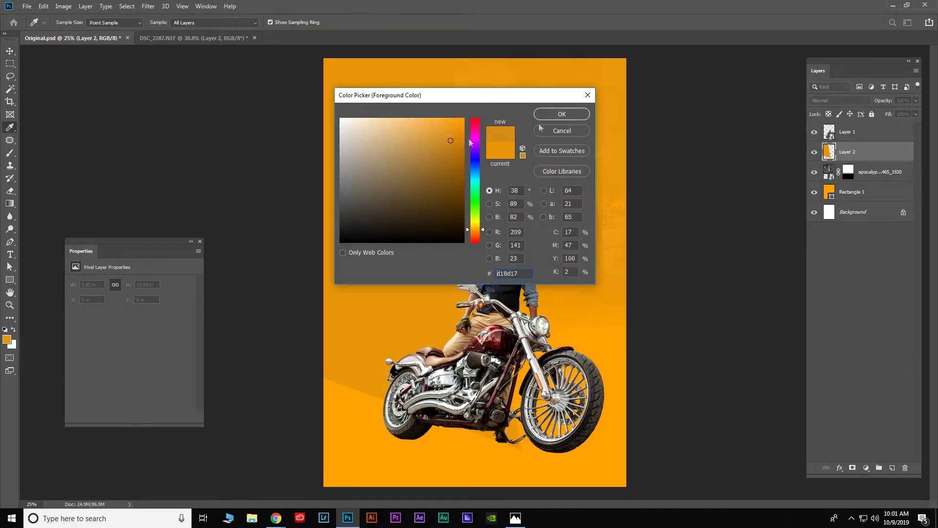
left_click(557, 115)
key("alt+BackSpace")
Set the panel's blend mode to Hard Light and add a drop shadow
key("v")
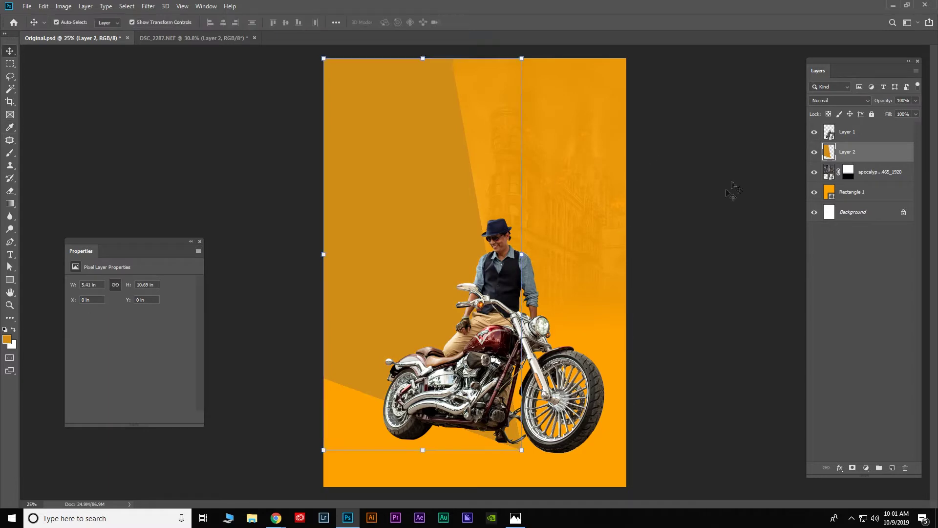
left_click(840, 100)
left_click(824, 265)
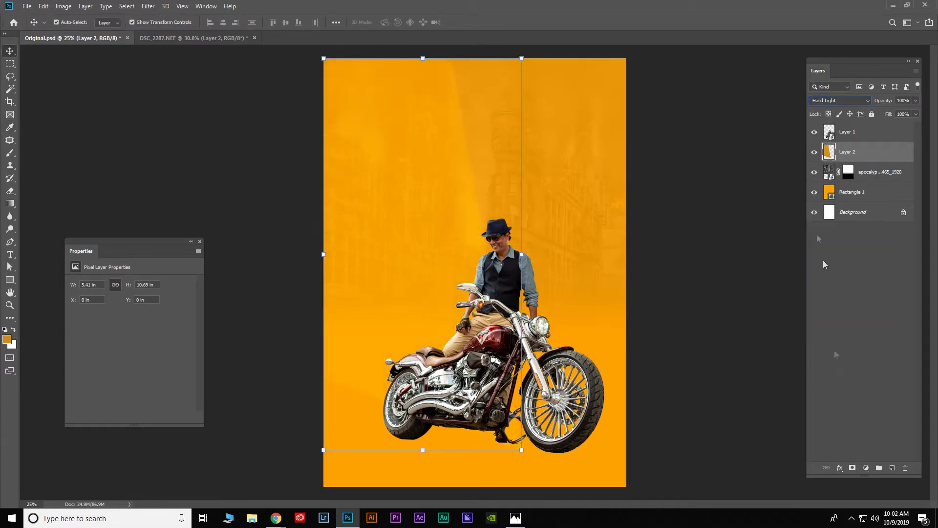
left_click(844, 464)
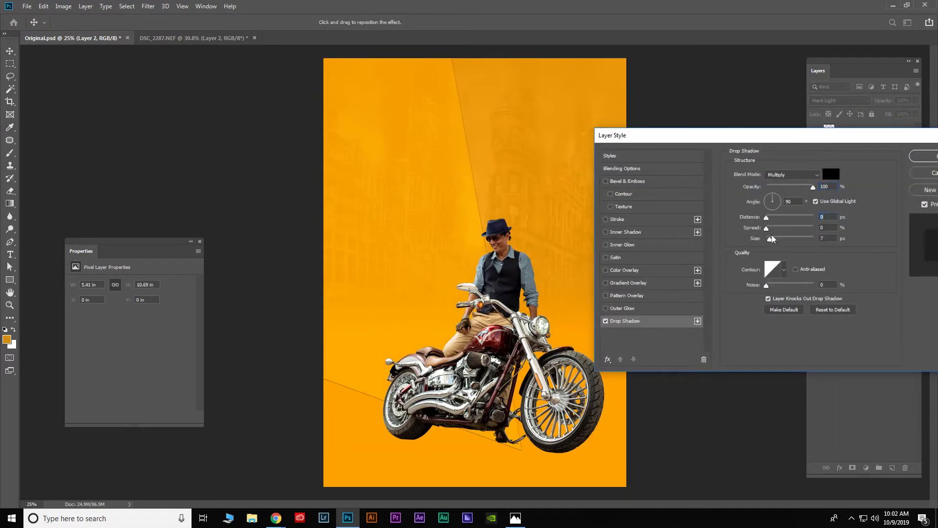
key("Return")
Enlarge the rider and motorcycle and shift them up and left
key("alt+bracketright")
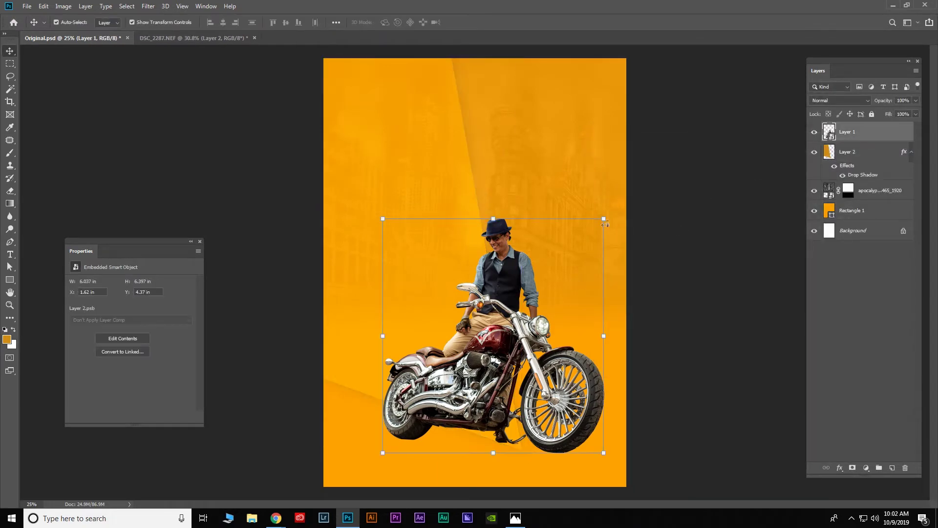
left_click_drag(600, 230, 621, 189)
left_click_drag(608, 369, 593, 356)
key("Return")
key("ctrl+Tab")
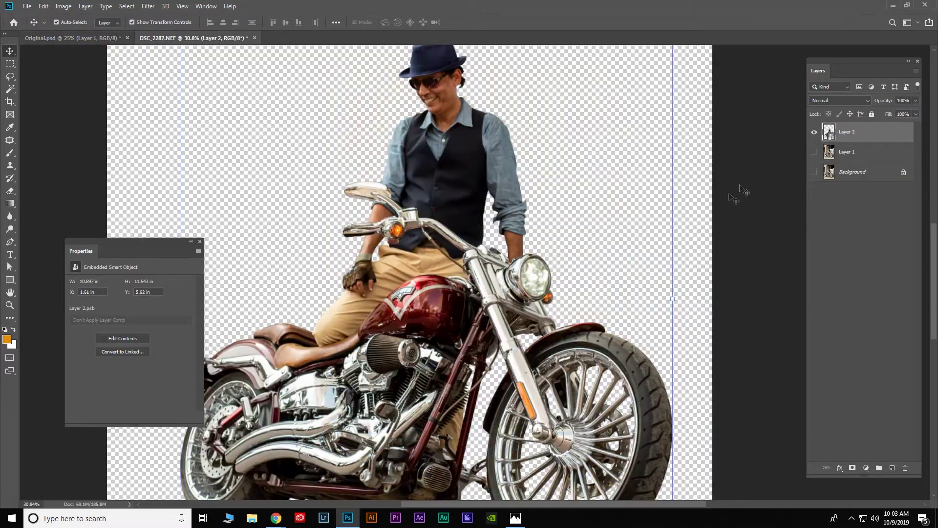
Show the original photo layer and copy the selected paved ground onto its own layer
left_click(814, 152)
key("Tab")
scroll(174, 213, "down", 5)
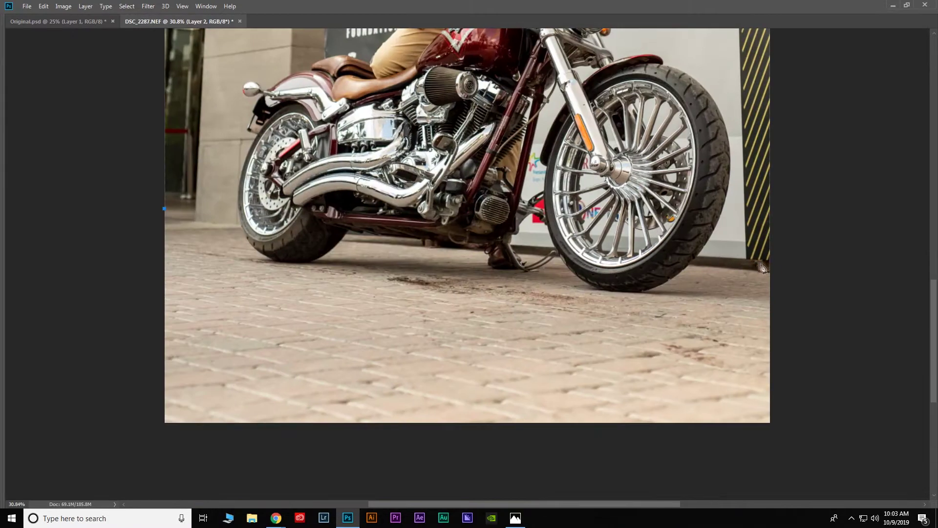
left_click(163, 209)
key("Tab")
key("ctrl+j")
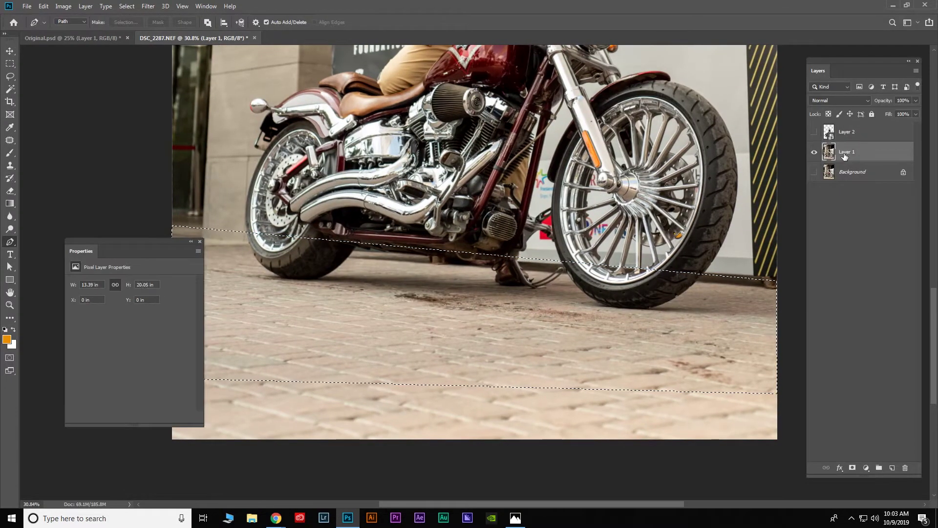
Bring the paved ground into the poster and position it along the bottom edge
key("ctrl+Tab")
key("Tab")
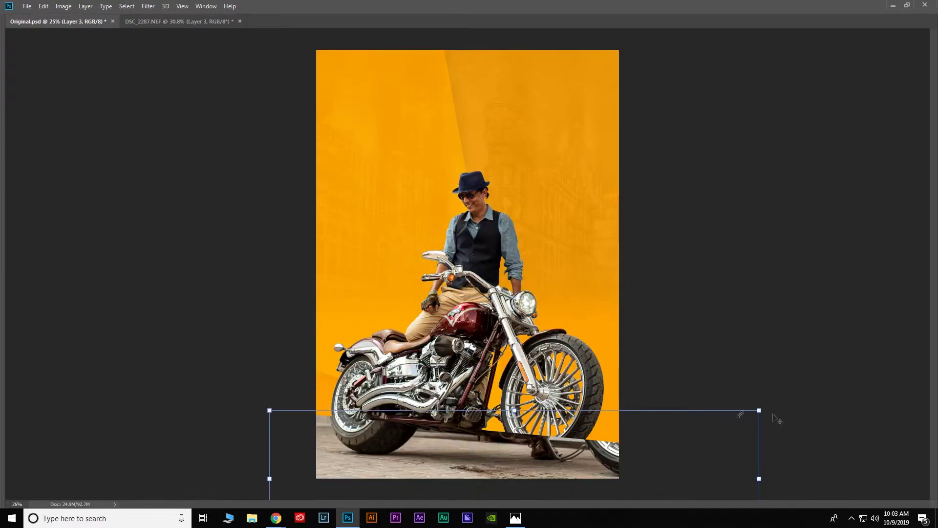
mouse_move(550, 371)
left_mouse_down()
mouse_move(608, 442)
mouse_move(604, 455)
left_mouse_up()
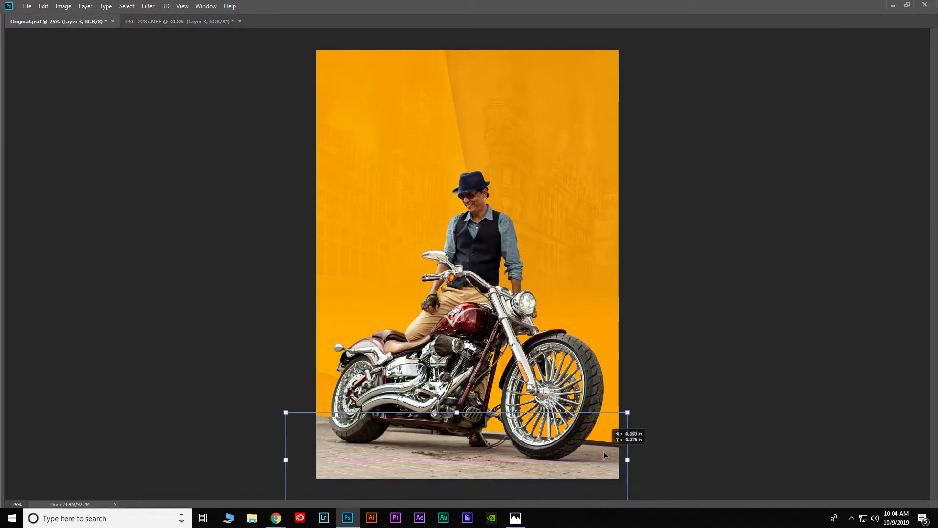
scroll(326, 421, "up", 2)
scroll(440, 342, "down", 3)
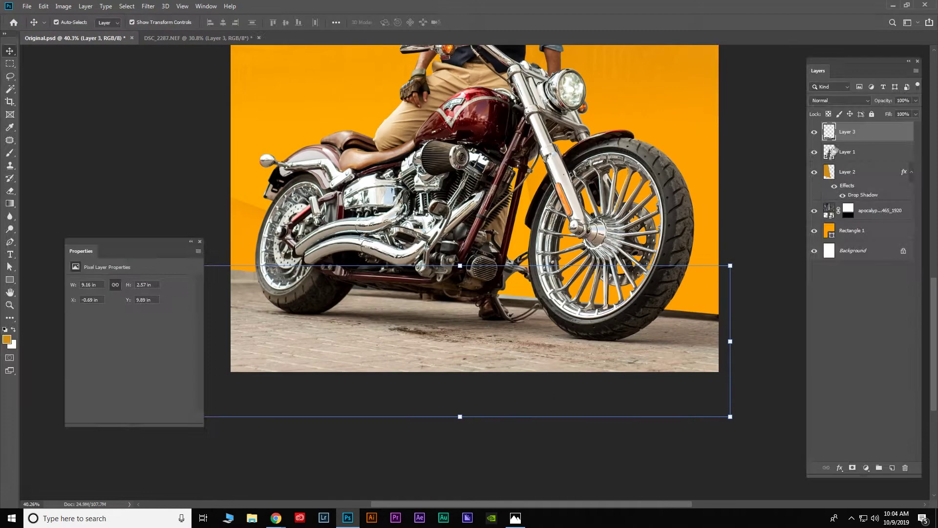
Mask the ground layer and paint out the dark strip along the wall base
left_click(853, 468)
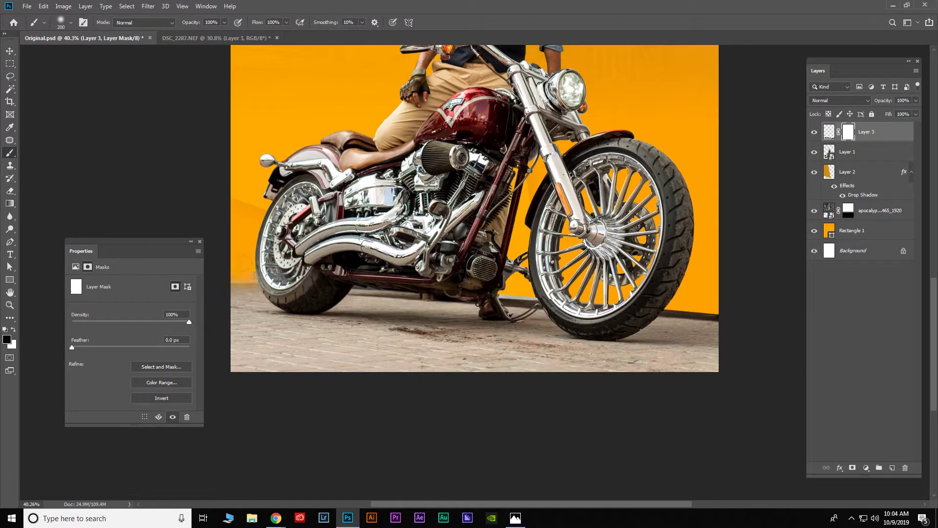
left_click_drag(430, 300, 692, 302)
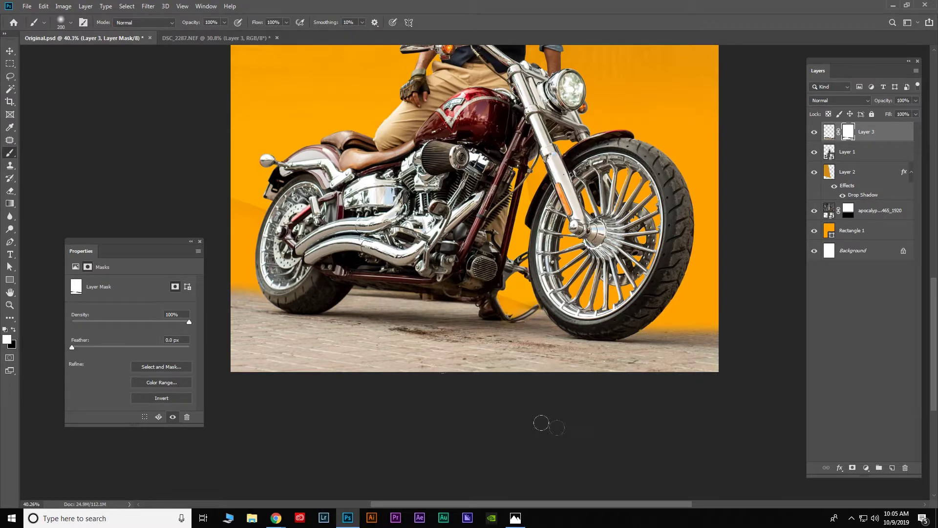
key("v")
scroll(659, 391, "down", 2)
left_click(726, 288)
scroll(727, 288, "up", 3)
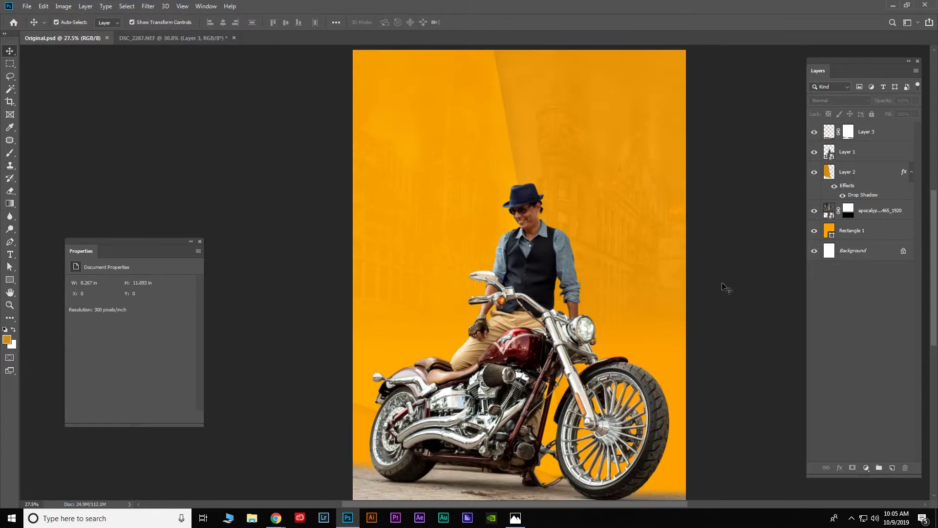
scroll(728, 350, "down", 1)
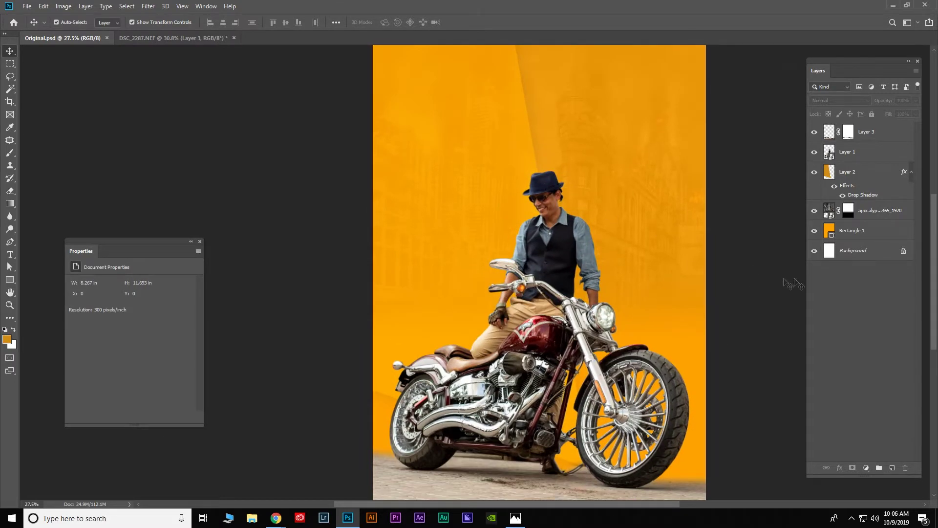
scroll(728, 230, "up", 1)
mouse_move(275, 518)
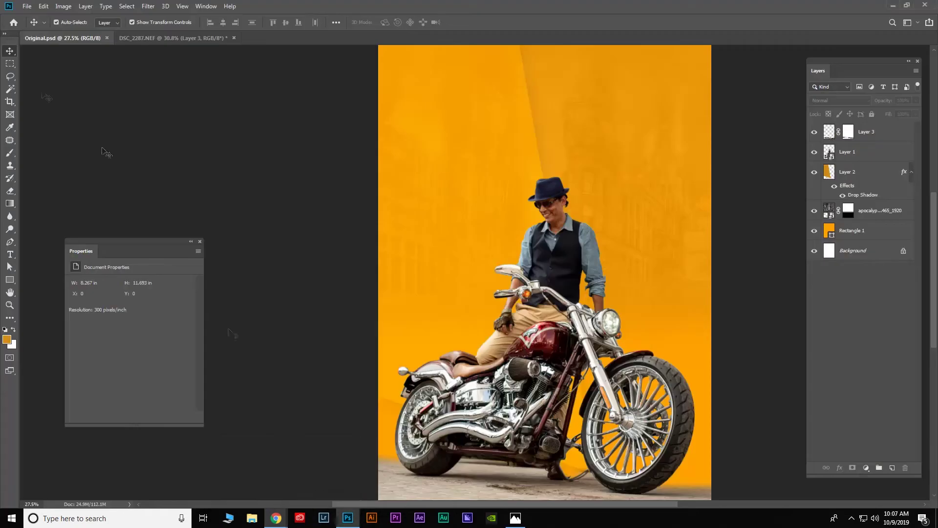
left_click(27, 6)
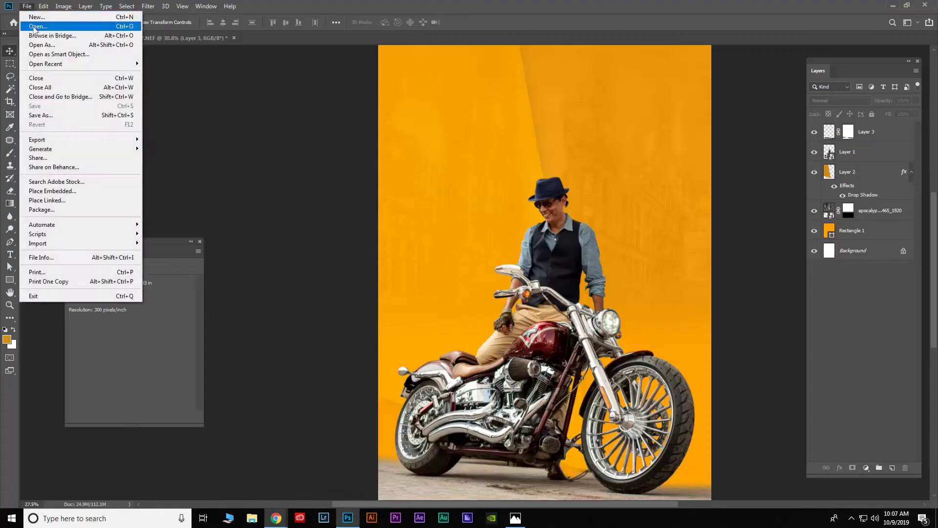
Open DSC_2312.NEF from D:\DGR 2k19 Photos\Select for Edit
left_click(34, 24)
left_click(315, 96)
double_click(310, 147)
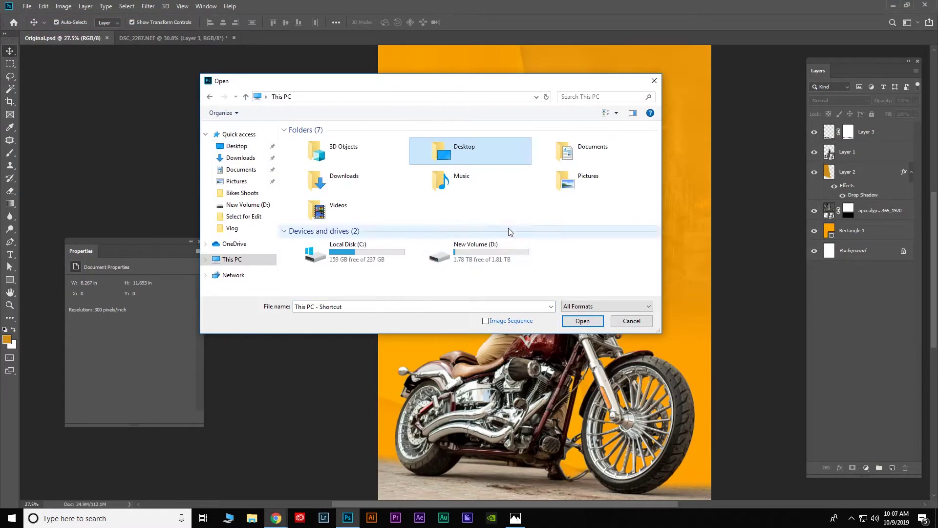
double_click(460, 244)
double_click(318, 162)
double_click(308, 130)
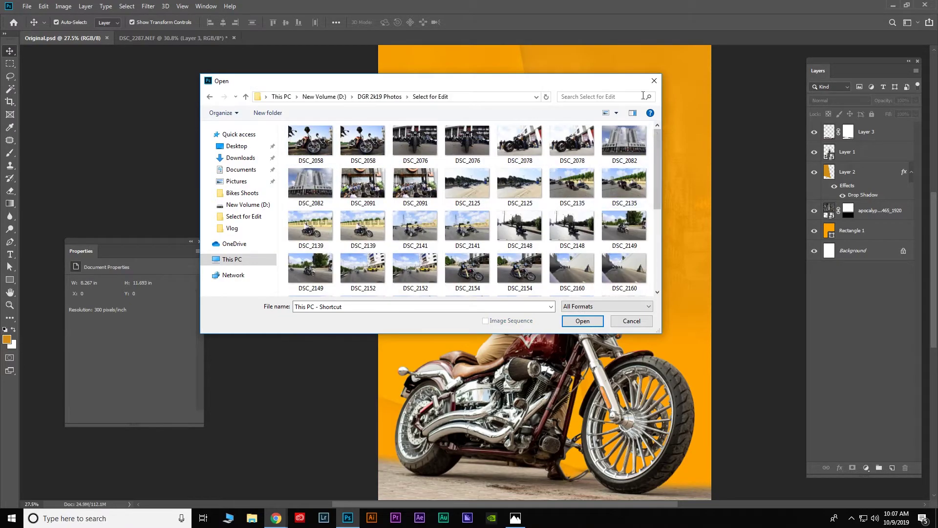
double_click(430, 81)
right_click(626, 272)
left_click(718, 272)
scroll(856, 206, "down", 10)
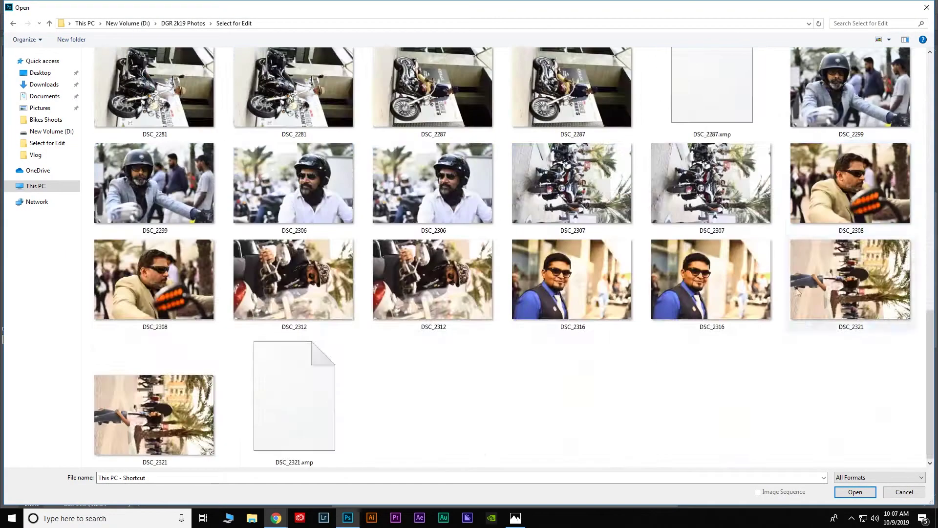
scroll(856, 205, "up", 2)
double_click(401, 415)
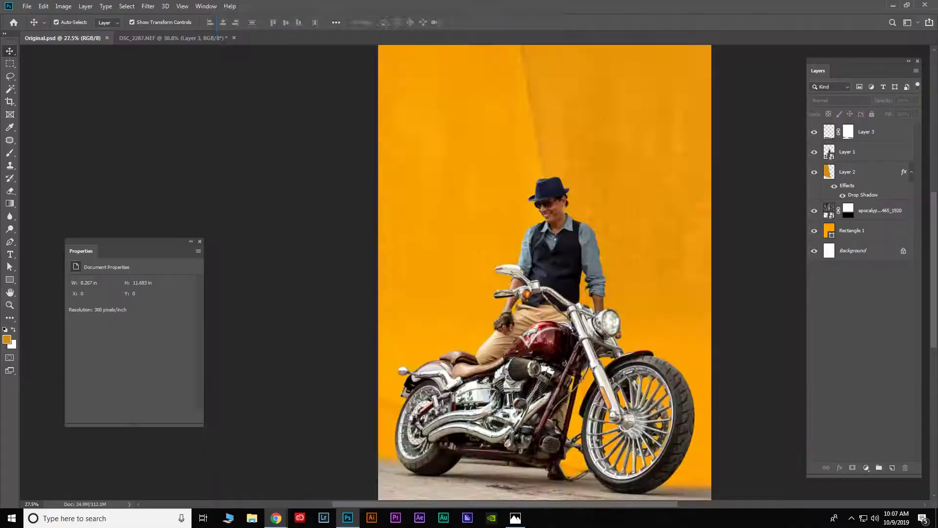
Rotate it upright with Highlights -55, Shadows +44, Exposure -0.20, and open it as Layer 0
left_click(446, 29)
left_click_drag(717, 265, 685, 264)
left_click_drag(717, 279, 743, 279)
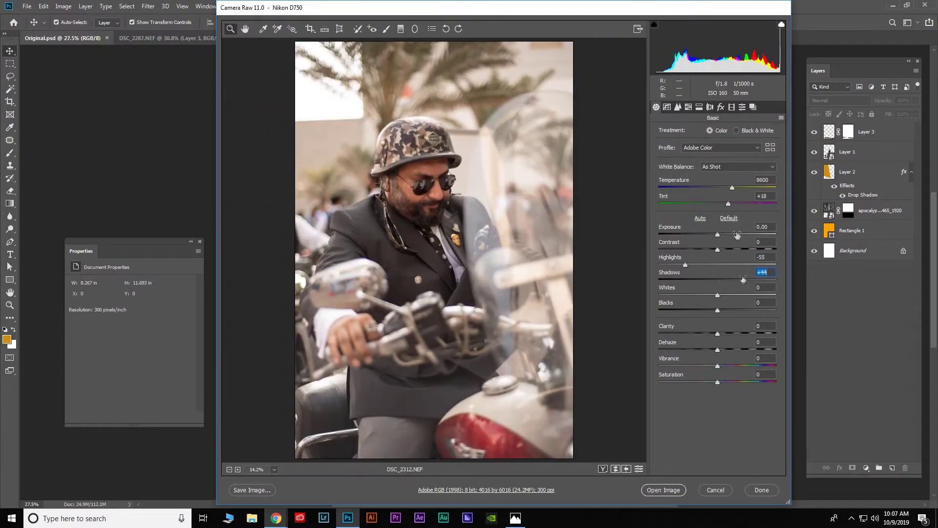
left_click_drag(718, 229, 715, 229)
left_click(663, 490)
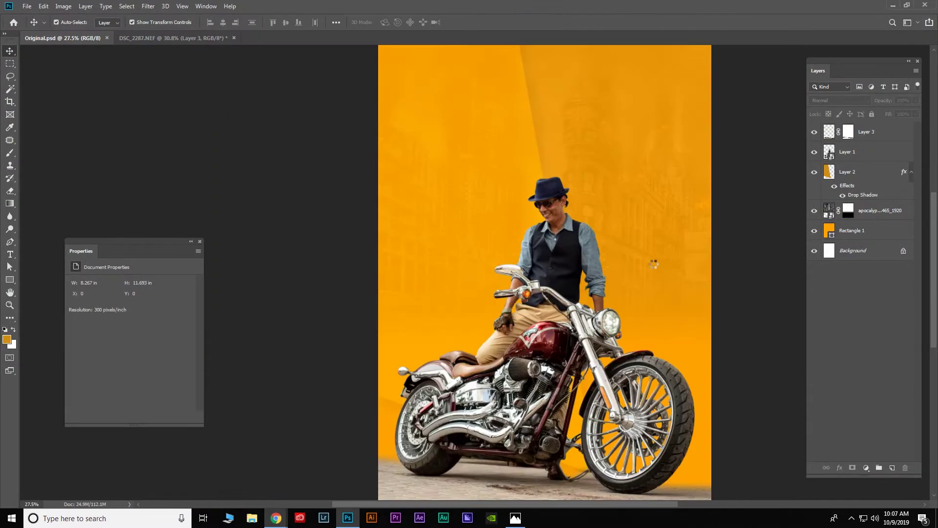
double_click(874, 132)
key("Return")
scroll(384, 360, "up", 5)
Start a Pen path around the rider, from the arm up over the helmet
key("p")
left_click(298, 457)
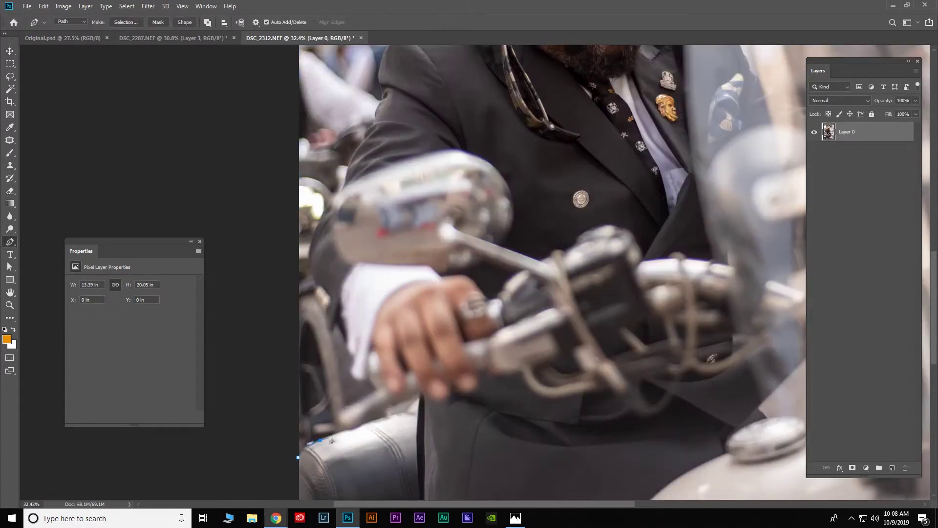
left_click(346, 339)
scroll(345, 338, "up", 5)
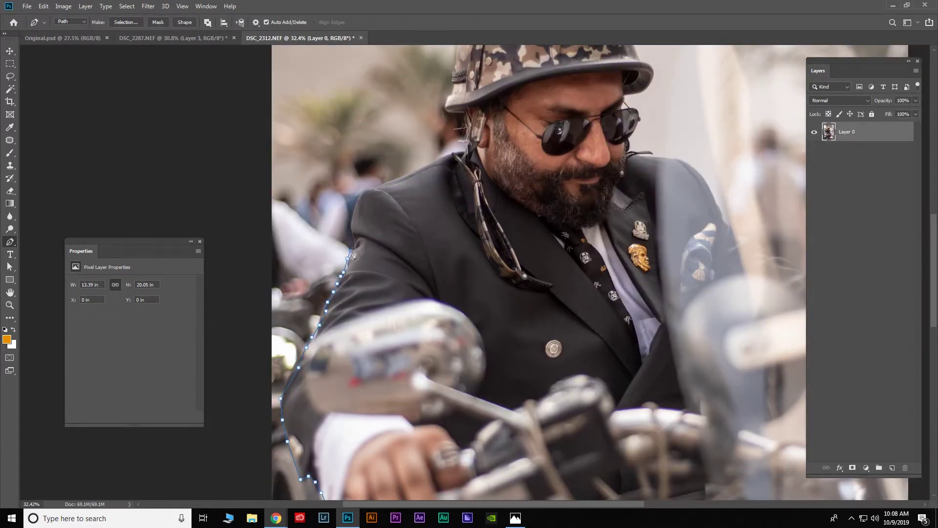
scroll(352, 254, "up", 3)
left_click(413, 218)
left_click(410, 211)
scroll(410, 211, "up", 3)
left_click(318, 336)
left_click(322, 318)
left_click(320, 297)
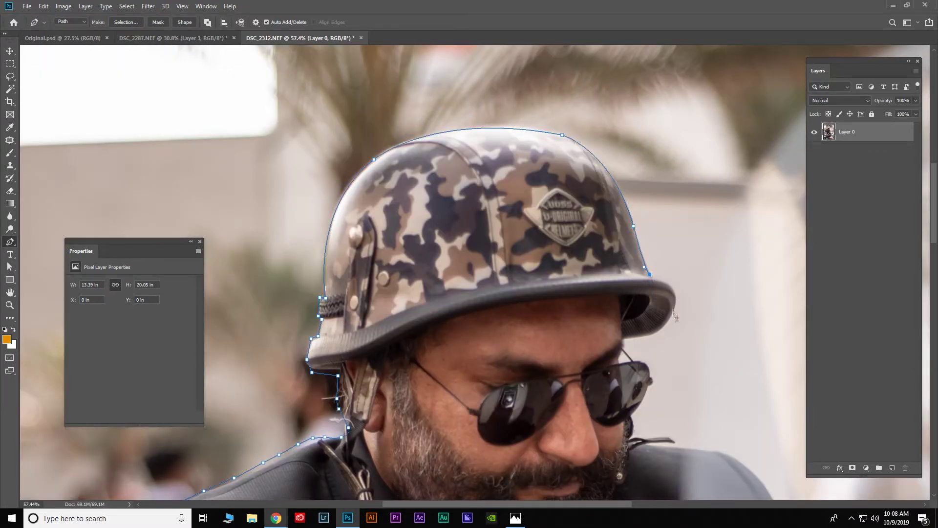
Continue the path along the sunglasses and the jacket shoulder
scroll(634, 365, "up", 3)
scroll(634, 364, "up", 3)
left_click(643, 262)
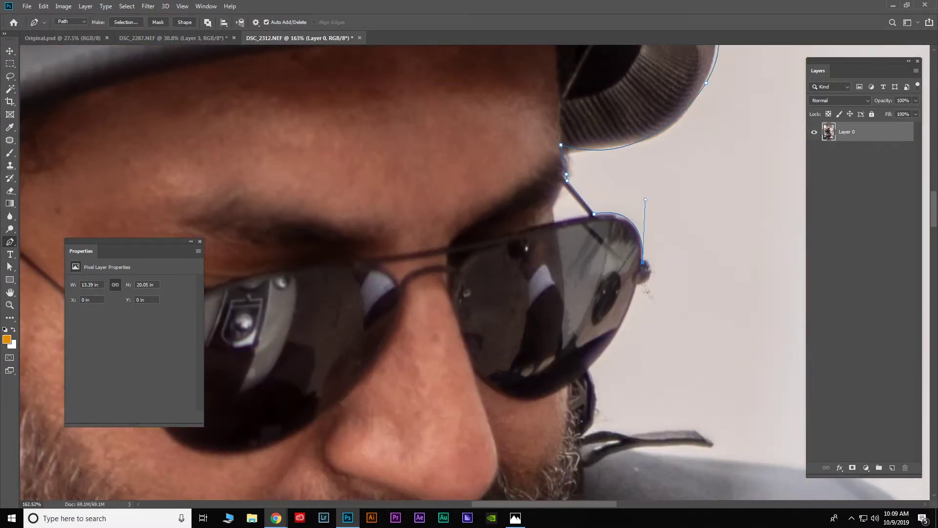
scroll(673, 428, "down", 5)
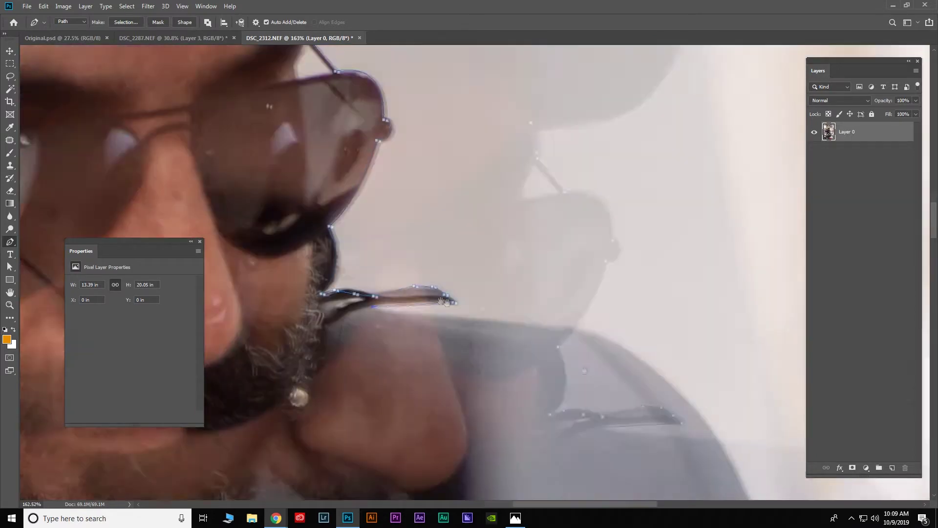
left_click(526, 244)
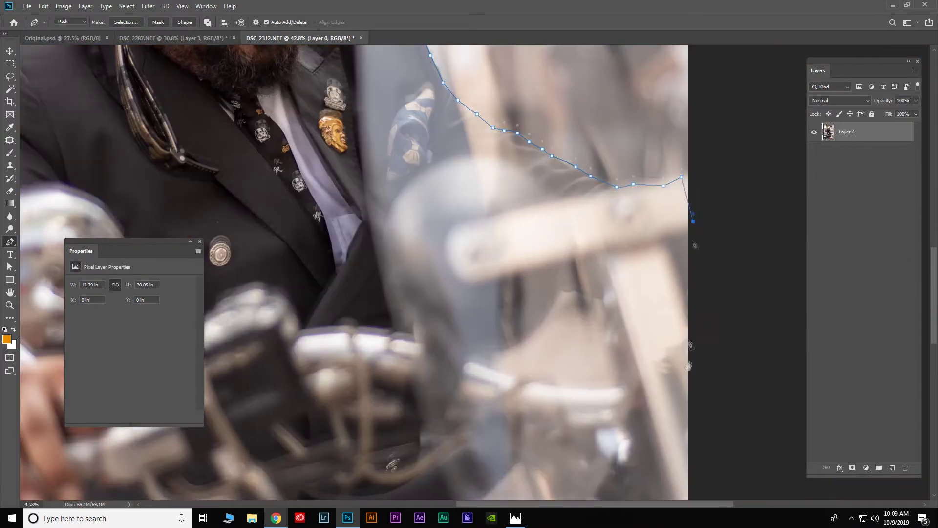
left_click_drag(690, 369, 463, 393)
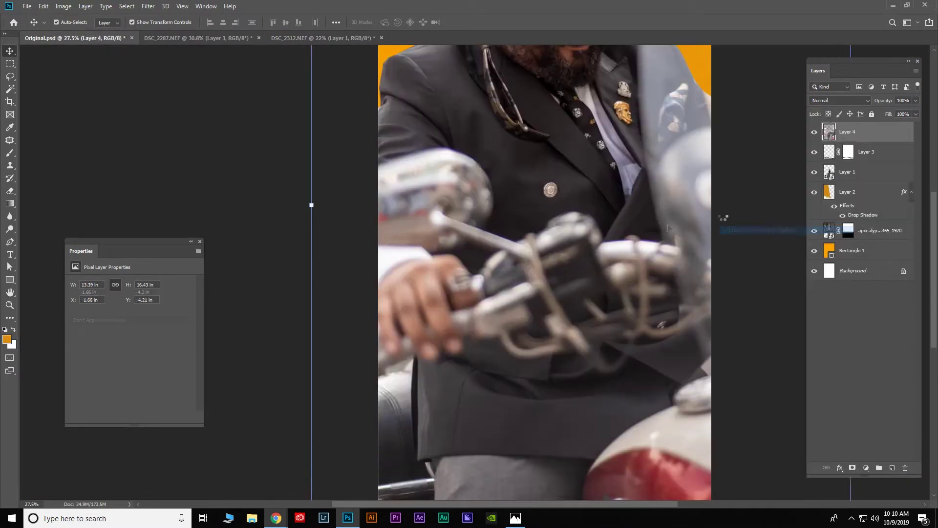
Scale the pasted rider, move it below Layer 1, and position it behind the biker
mouse_move(703, 463)
left_mouse_down()
mouse_move(596, 339)
mouse_move(591, 397)
left_mouse_up()
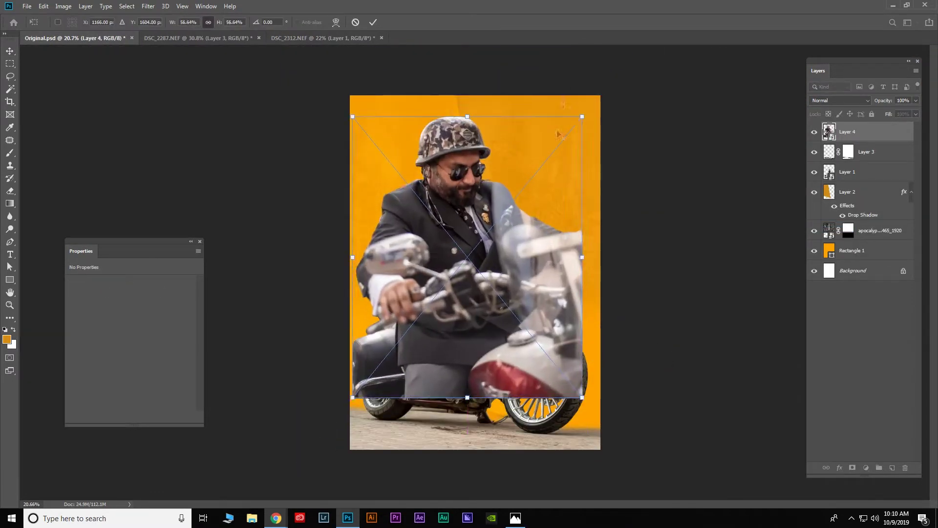
key("Return")
key("ctrl+bracketleft")
key("ctrl+bracketleft")
key("ctrl+t")
left_click_drag(591, 397, 586, 392)
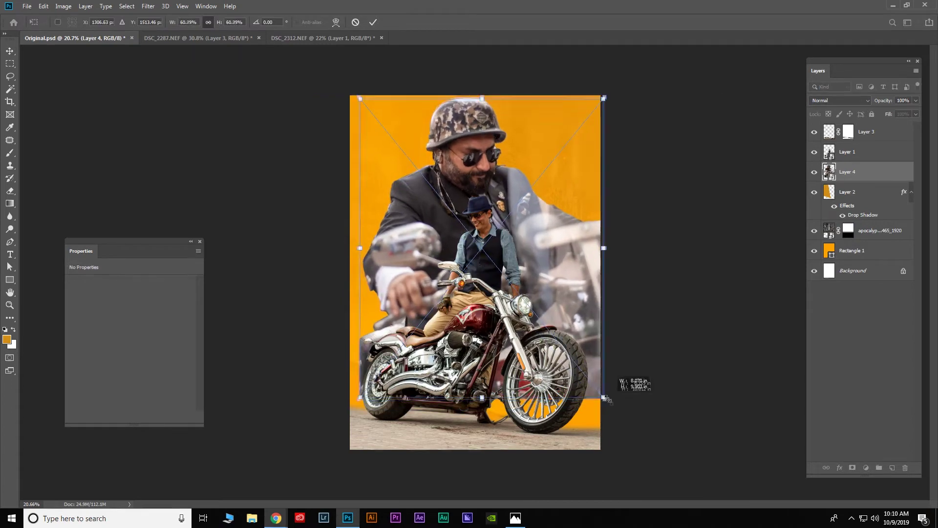
left_click_drag(571, 293, 578, 272)
left_click_drag(594, 93, 573, 111)
key("Return")
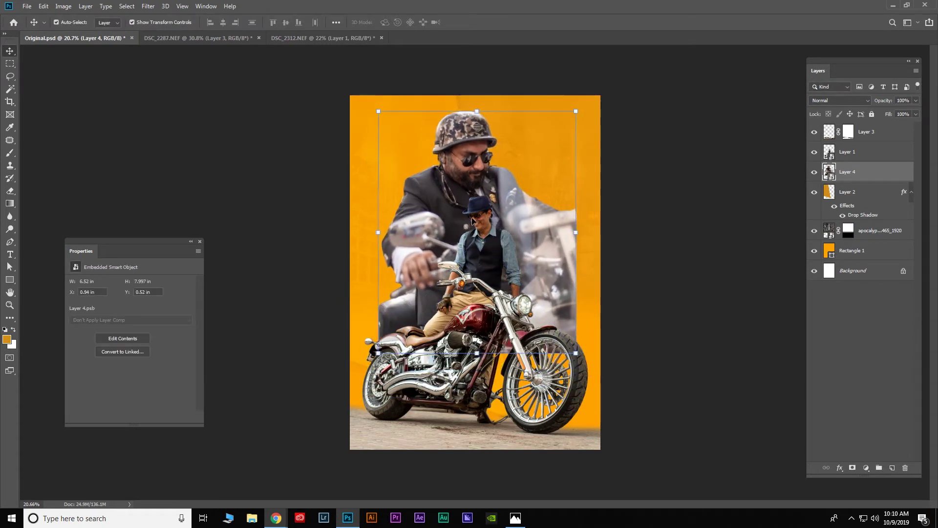
Set the rider layer to Luminosity at about 32% opacity and add a layer mask
left_click(846, 102)
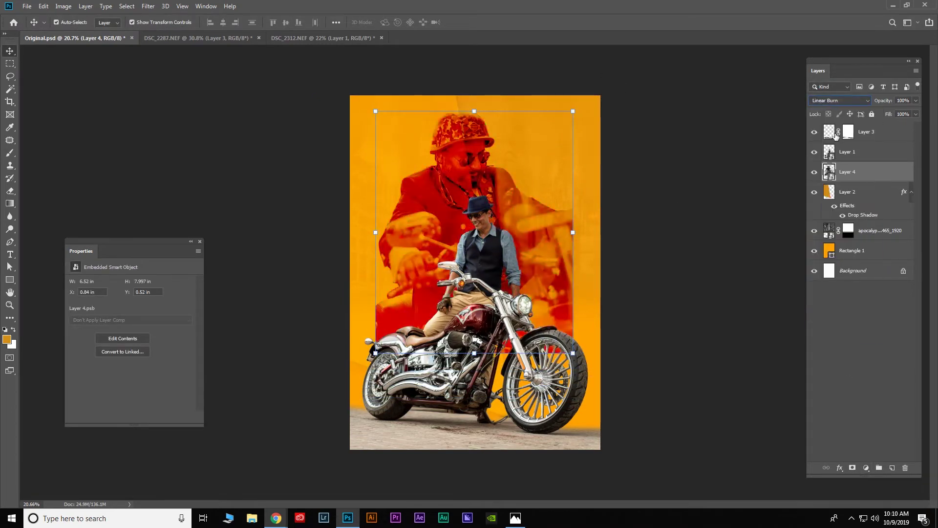
scroll(845, 101, "down", 20)
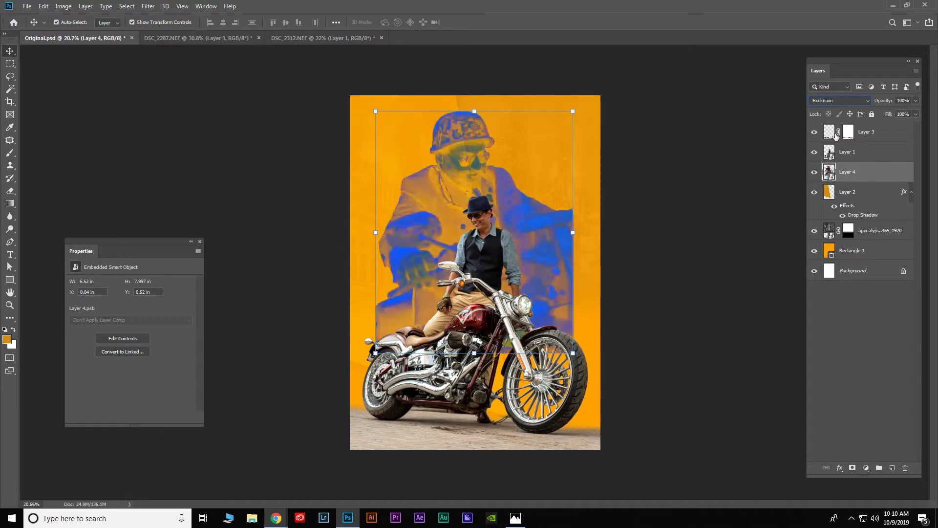
left_click(916, 100)
left_click_drag(916, 112, 888, 114)
left_click(852, 467)
key("b")
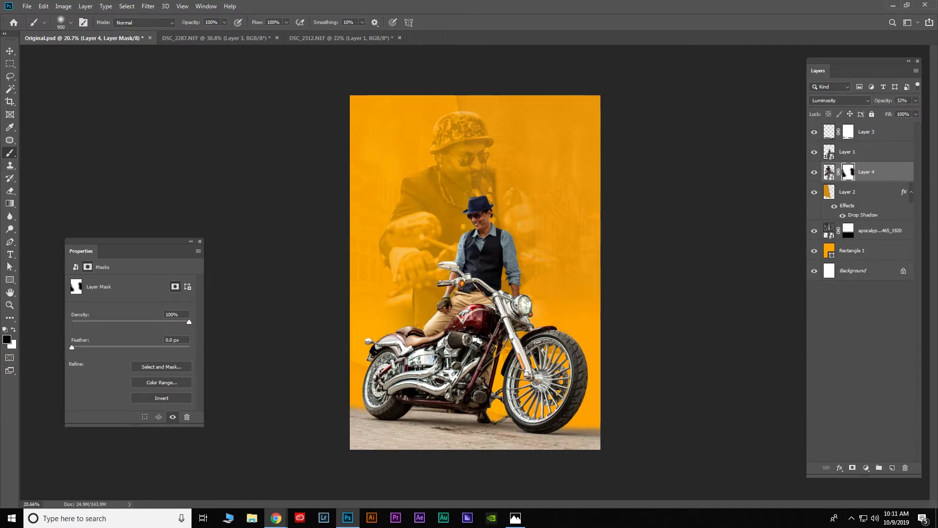
key("ctrl+t")
left_click(303, 470)
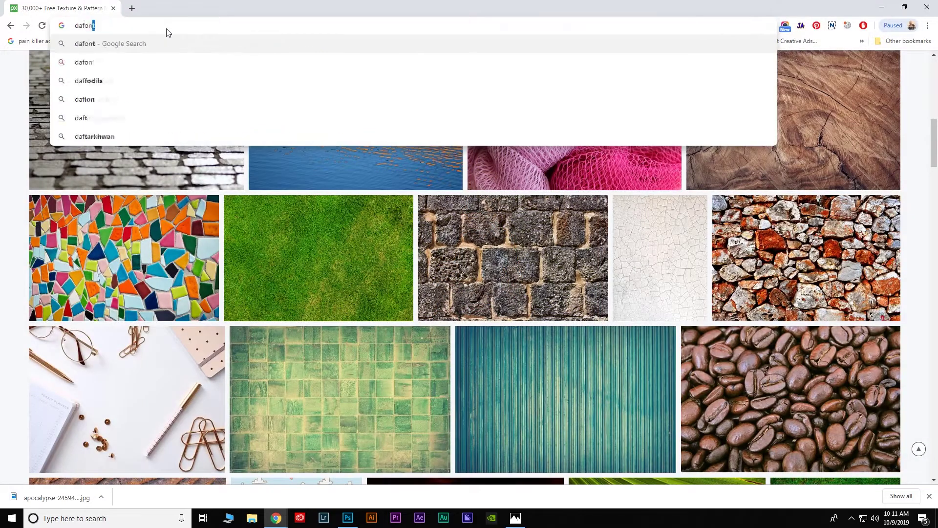
Go to dafont.com and open the Sans serif font category
key("Return")
left_click(132, 138)
scroll(324, 251, "down", 2)
scroll(324, 251, "up", 2)
left_click(510, 154)
left_click(517, 169)
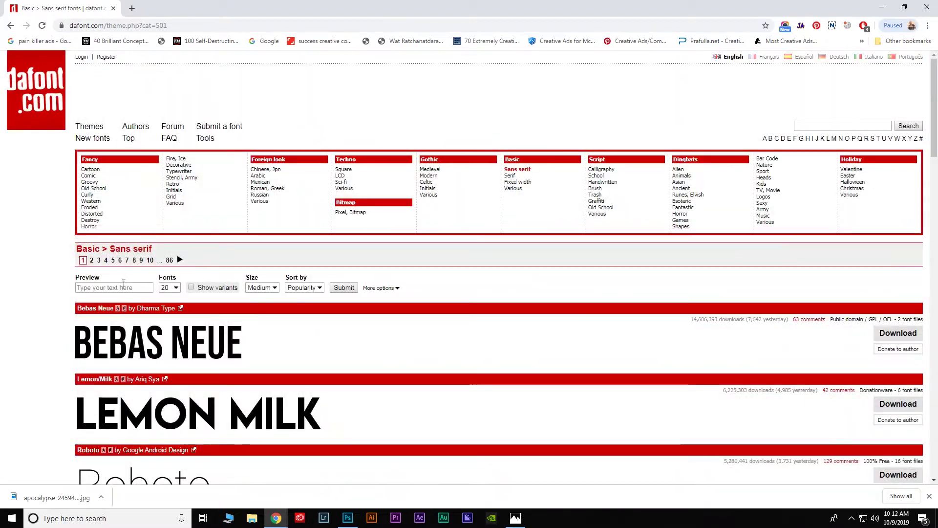
Preview the fonts with the text DGR and browse through the pages
left_click(123, 287)
type("DGR")
key("Return")
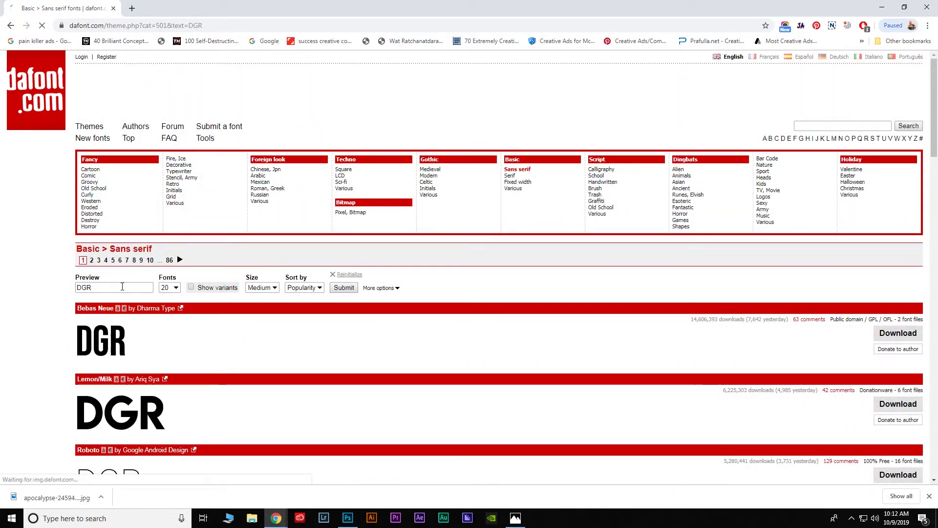
scroll(330, 337, "down", 5)
scroll(330, 337, "down", 5)
scroll(325, 335, "down", 5)
scroll(324, 335, "down", 5)
scroll(294, 330, "down", 5)
scroll(405, 345, "down", 5)
scroll(404, 346, "down", 5)
scroll(375, 341, "down", 5)
scroll(375, 341, "down", 5)
scroll(375, 341, "down", 5)
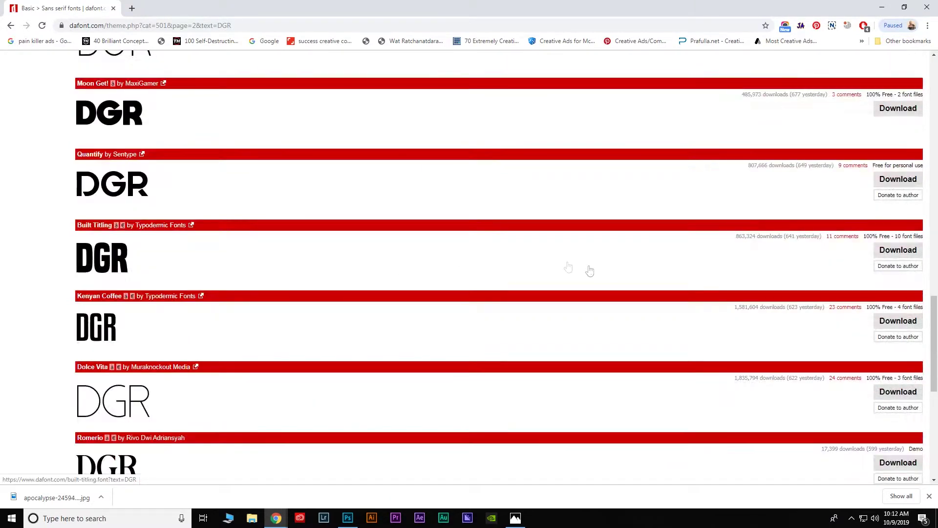
scroll(375, 341, "down", 5)
left_click(130, 417)
scroll(417, 336, "down", 1)
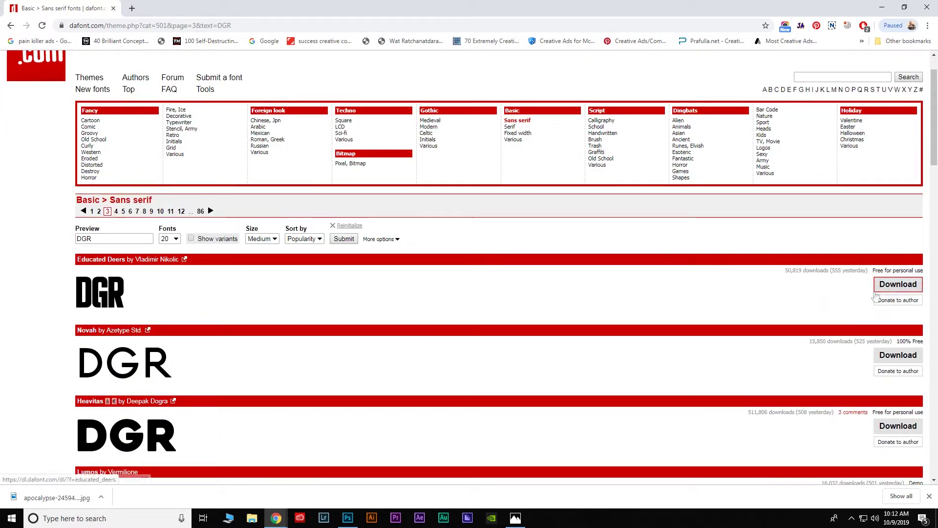
Download the Educated Deers font zip and preview it
left_click(898, 284)
key("Return")
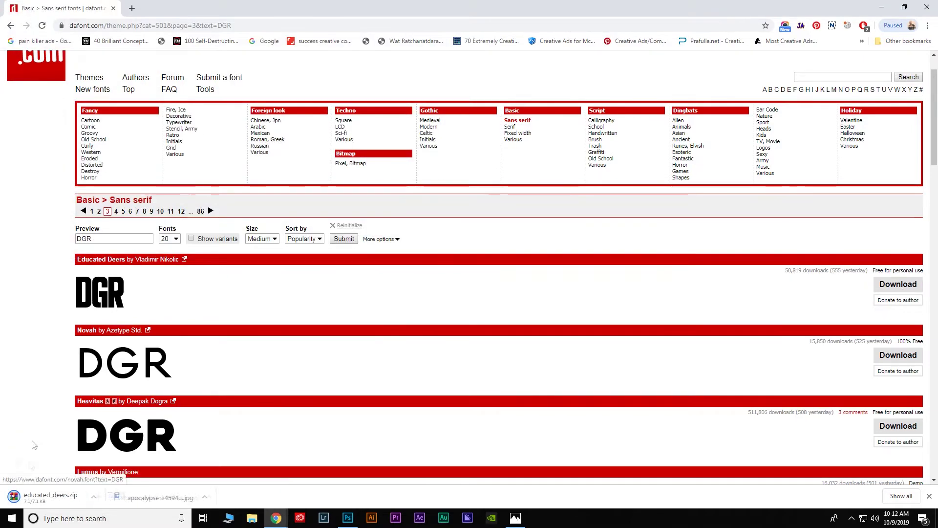
left_click(56, 497)
left_click(78, 39)
key("alt+F4")
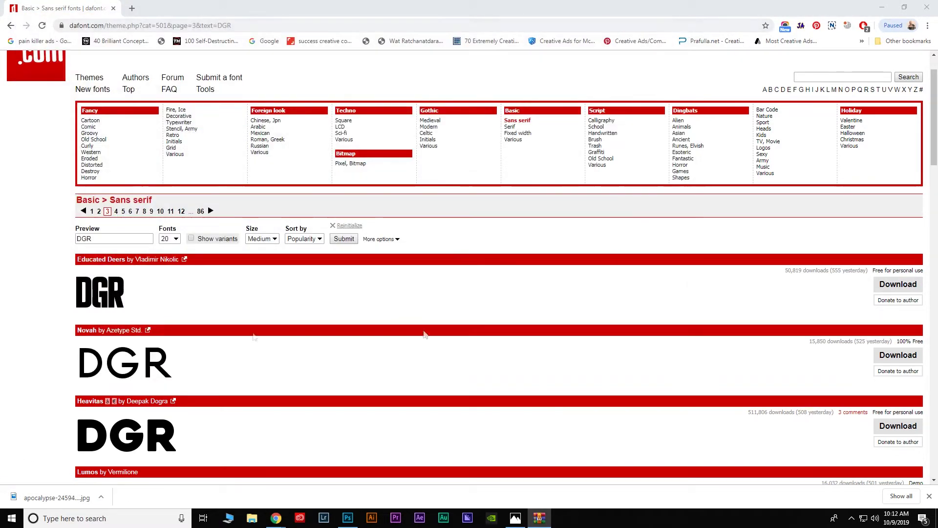
key("alt+Tab")
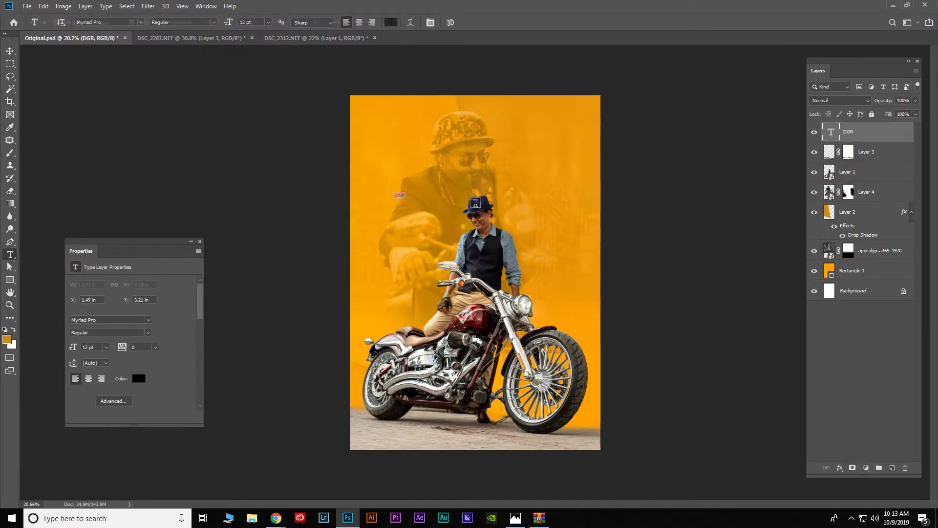
Enlarge the DGR text and change its font to Educated Deers
left_click_drag(447, 177, 536, 213)
key("Return")
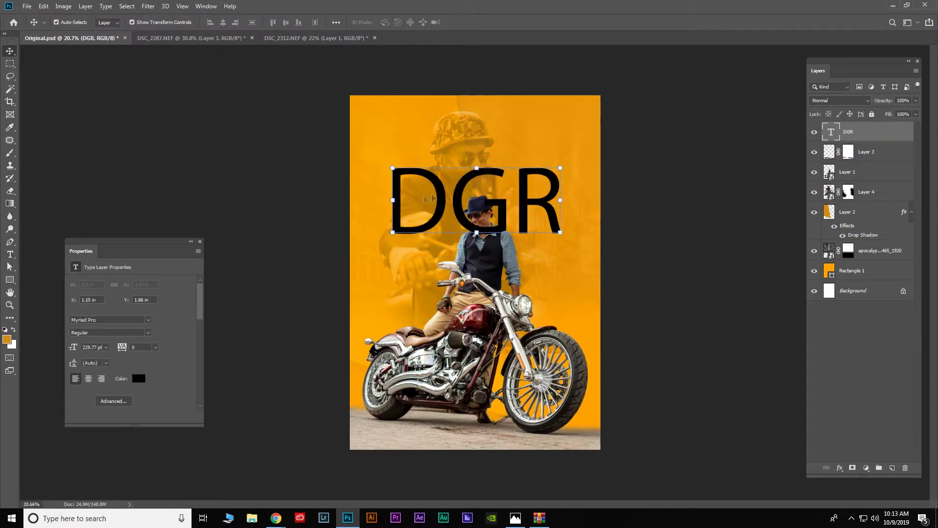
double_click(432, 197)
left_click_drag(525, 126, 159, 112)
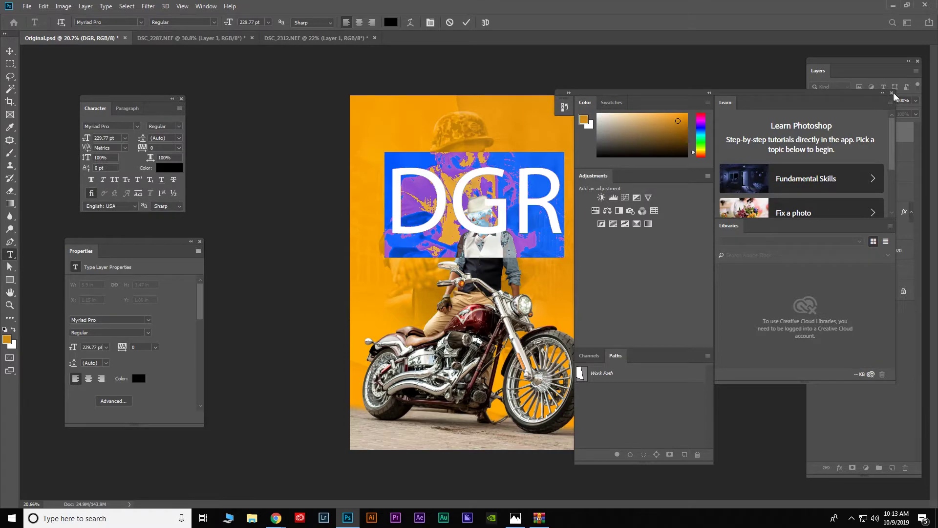
left_click(892, 93)
left_click(137, 126)
key("ctrl+Return")
Resize DGR, move it below the rider layer, and place it lower left
key("ctrl+t")
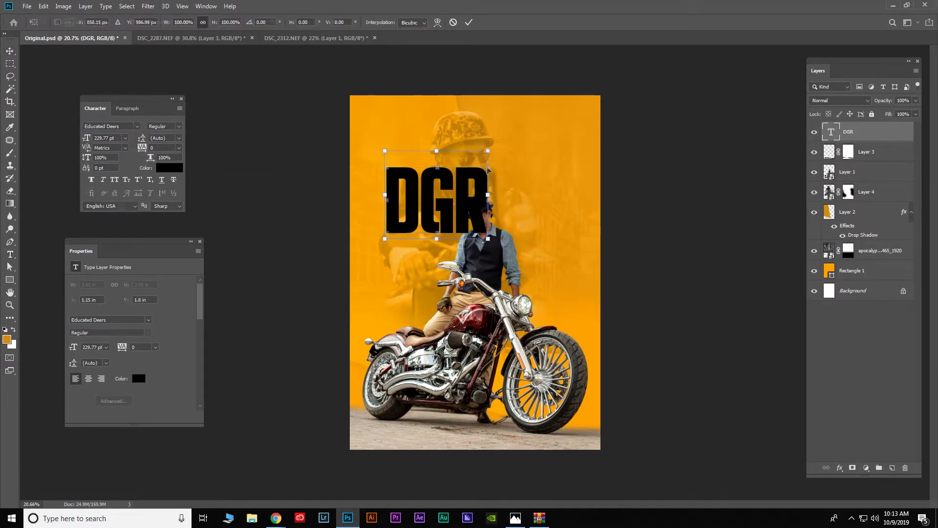
left_click_drag(487, 151, 566, 122)
left_click_drag(489, 191, 483, 206)
key("Return")
key("ctrl+bracketleft")
key("ctrl+bracketleft")
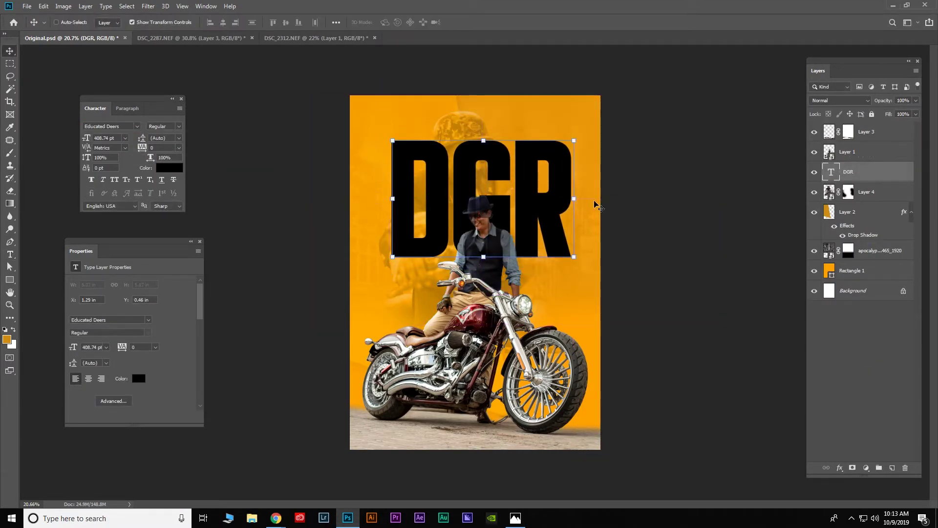
key("ctrl+t")
mouse_move(573, 141)
left_mouse_down()
mouse_move(567, 117)
mouse_move(510, 140)
left_mouse_up()
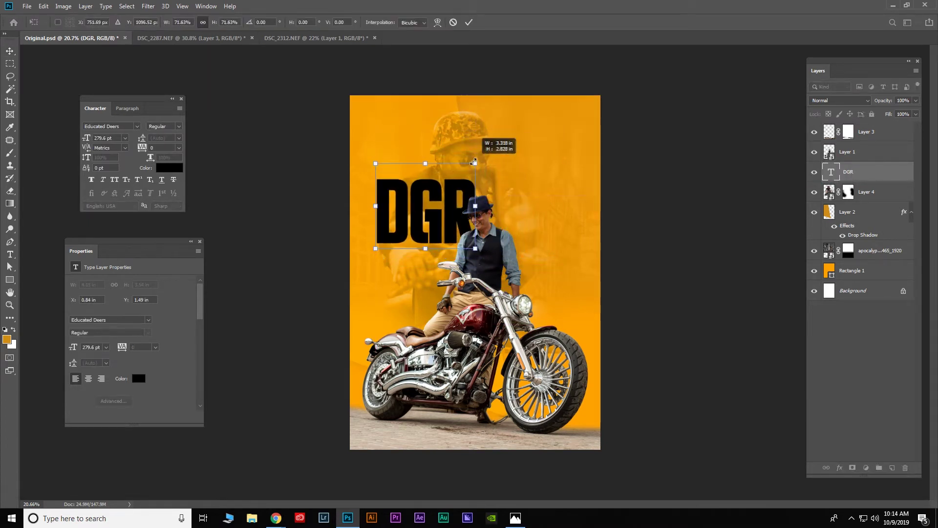
left_click_drag(509, 140, 473, 181)
key("Return")
Duplicate DGR to the right and retype the copy as 2k19
left_click_drag(430, 210, 546, 210)
double_click(830, 172)
type("2k19")
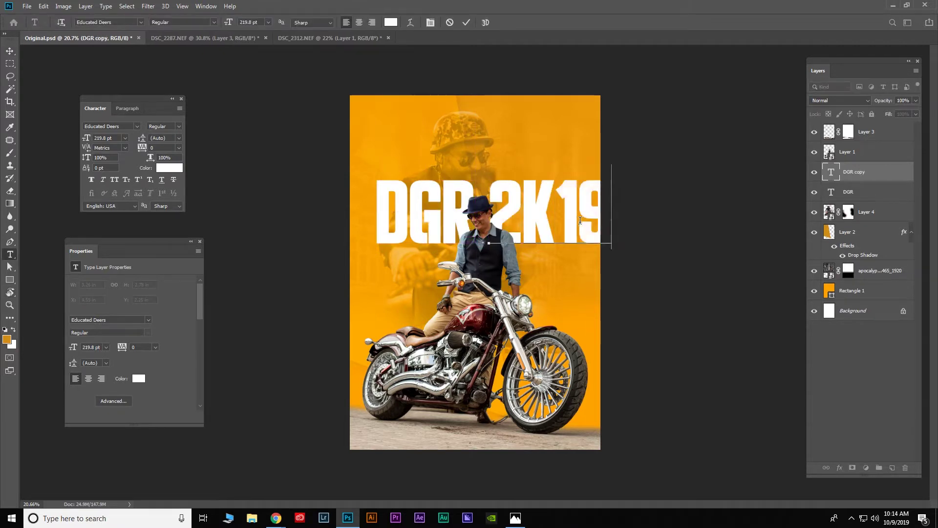
key("ctrl+Return")
left_click(438, 243, "shift")
left_click_drag(438, 242, 435, 243)
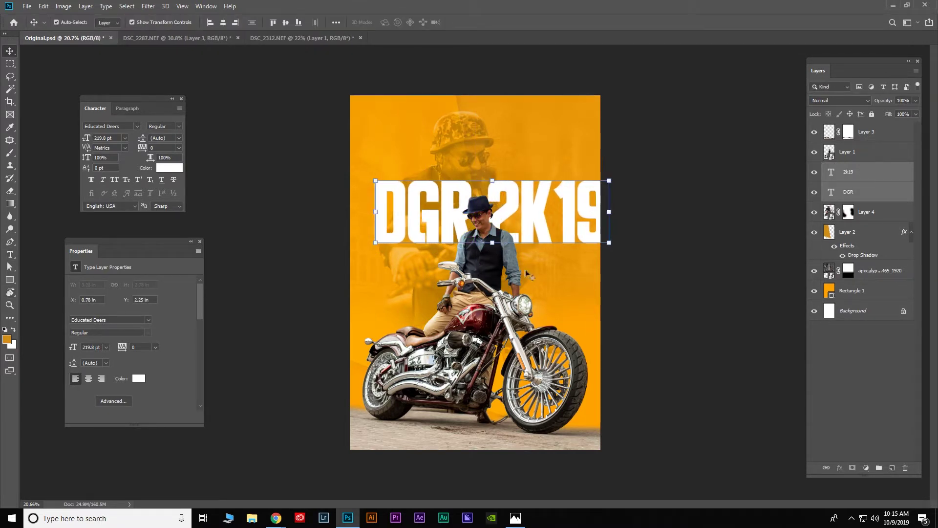
Shrink the 2K19 text and try, then undo, a Subtract blend mode
left_click(598, 188)
left_click_drag(609, 182, 587, 186)
key("Return")
left_click(626, 232)
left_click(860, 172)
left_click(839, 101)
left_click(830, 301)
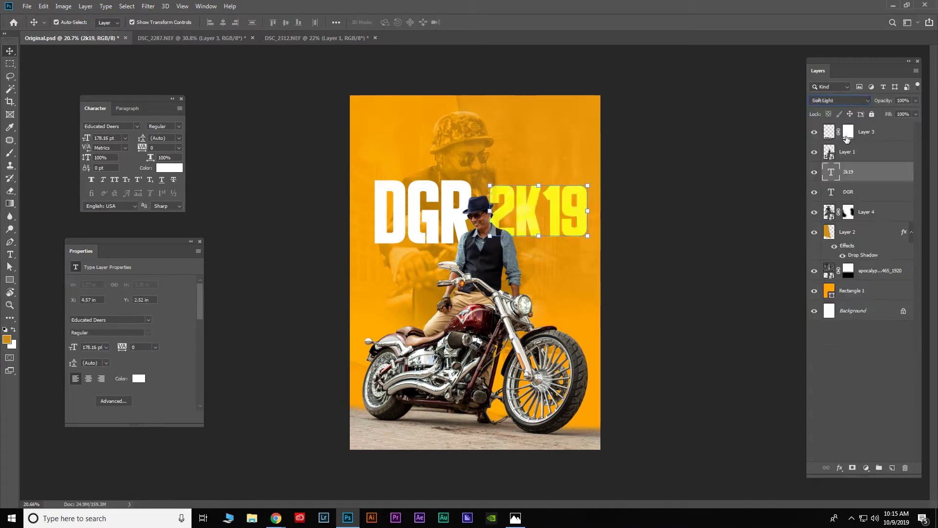
key("ctrl+z")
Move 2K19 down beneath the right side of DGR
left_click(770, 312)
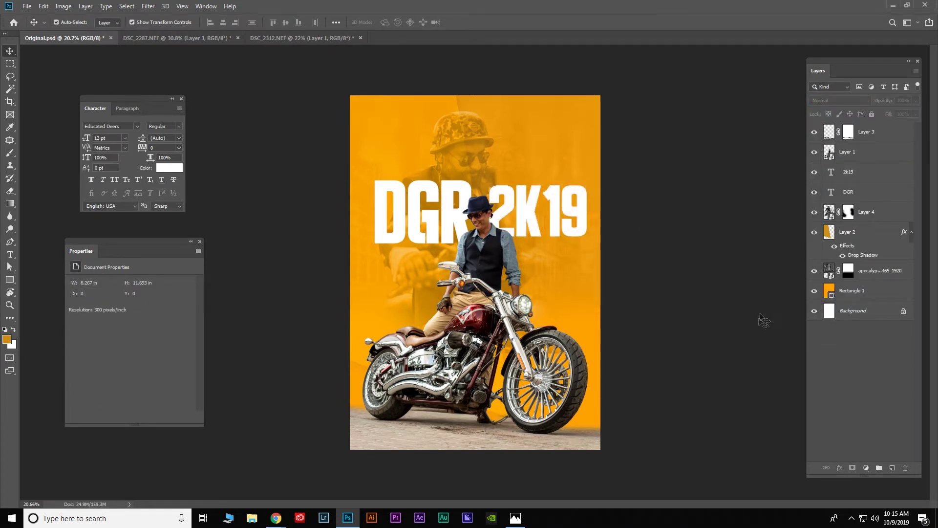
left_click_drag(554, 228, 555, 273)
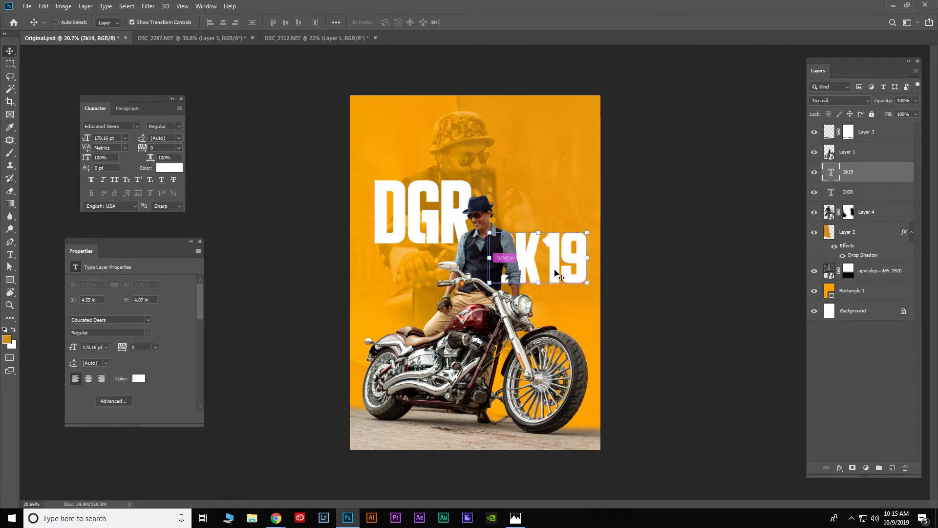
key("ctrl+bracketright")
left_click(655, 266)
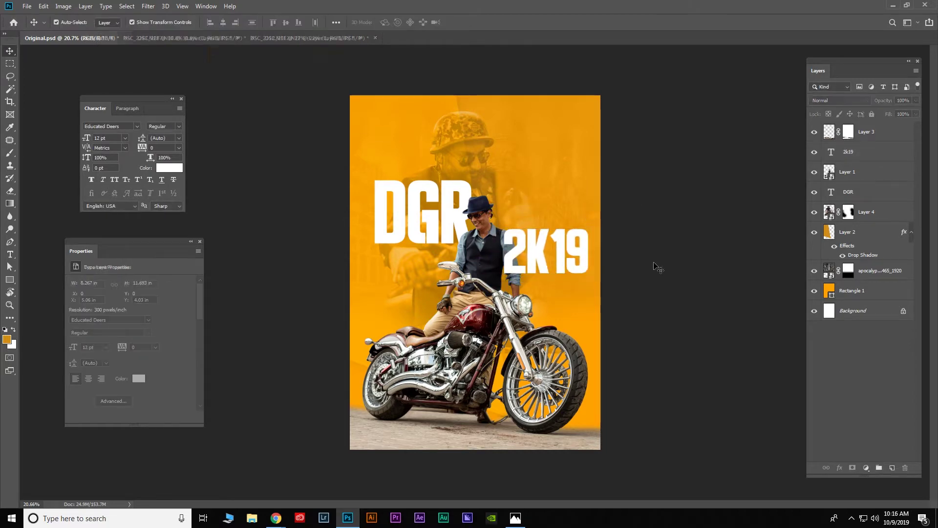
scroll(564, 236, "up", 5)
left_click(563, 238)
Add a mask to 2K19 and paint black over the 2 where the arm crosses
left_click(852, 468)
key("b")
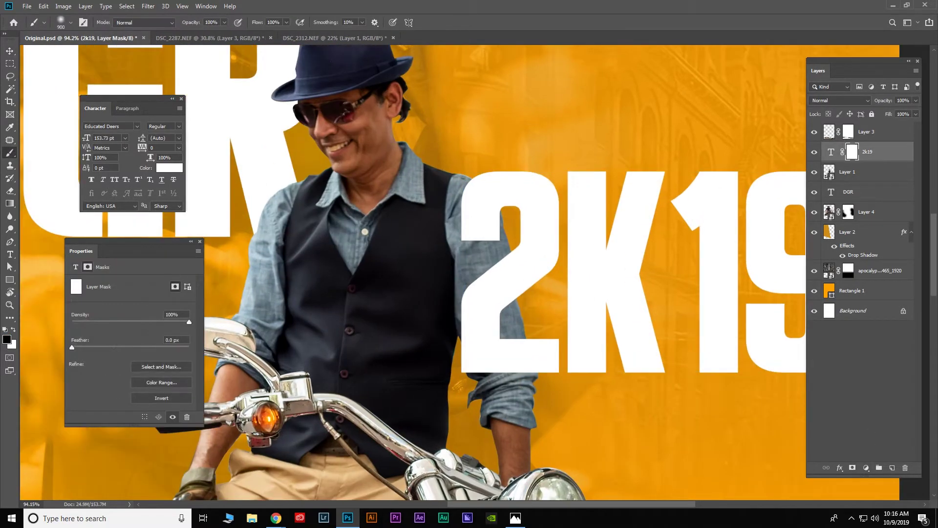
scroll(502, 254, "up", 1)
right_click(502, 255)
key("Return")
left_click_drag(364, 171, 371, 152)
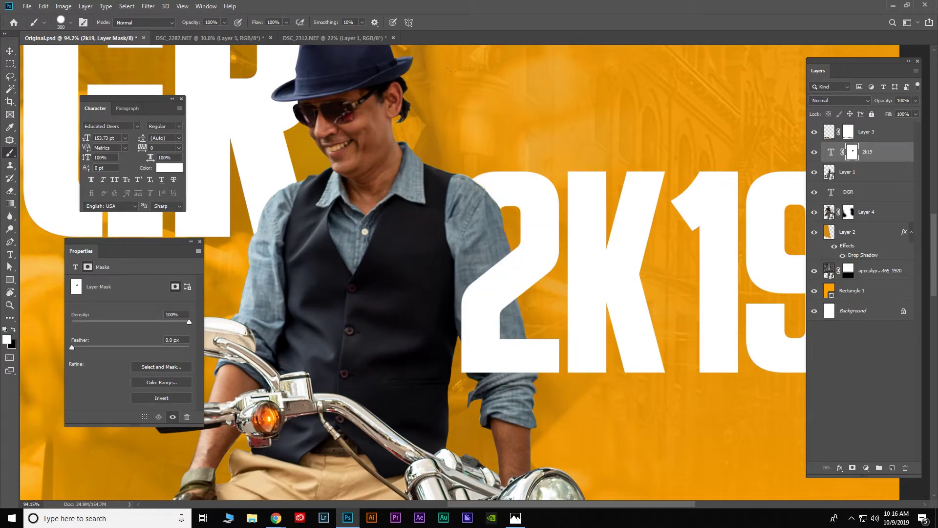
left_click_drag(483, 312, 489, 352)
scroll(488, 244, "down", 3)
Paste the red CELEBRATION AT THD text beneath 2K19
key("Tab")
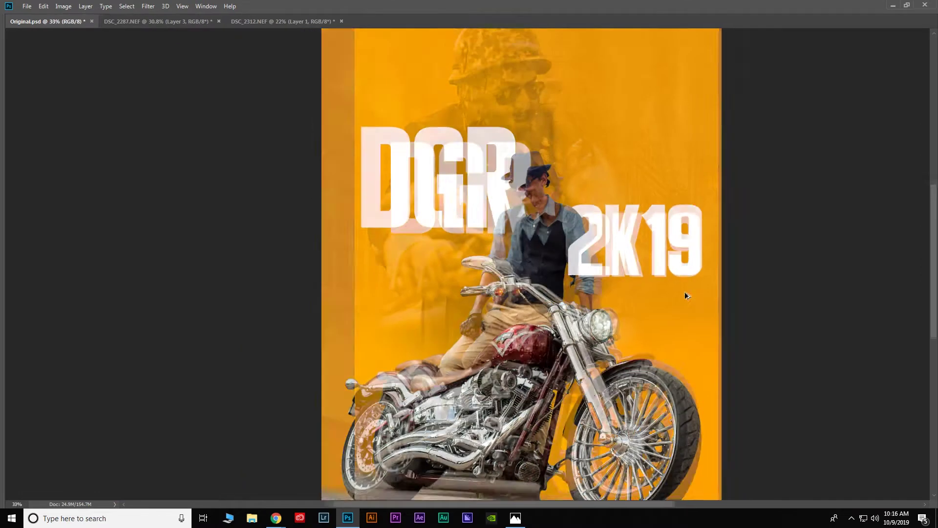
scroll(743, 235, "down", 2)
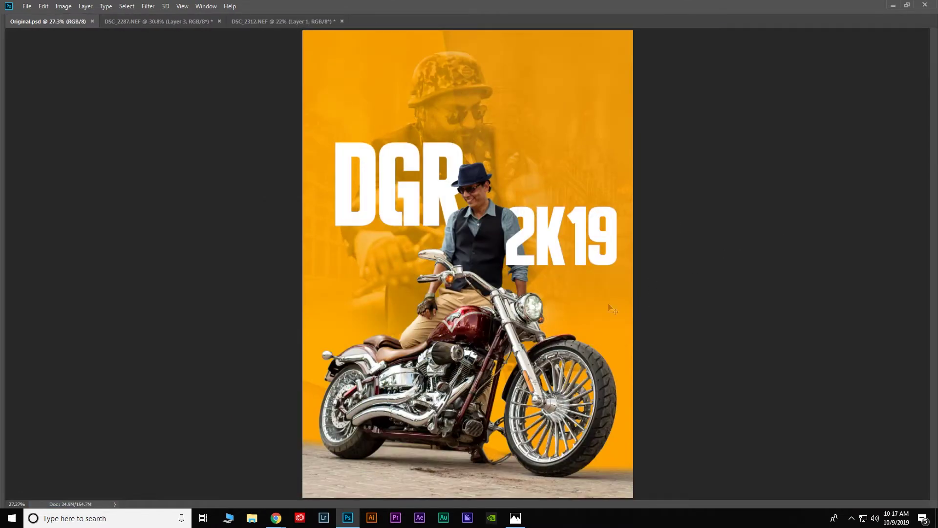
left_click(276, 518)
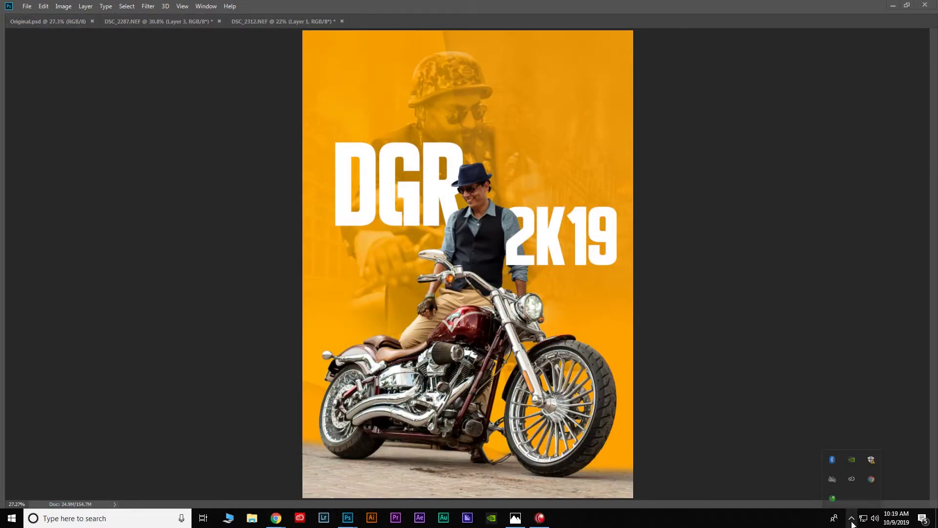
scroll(618, 142, "up", 1)
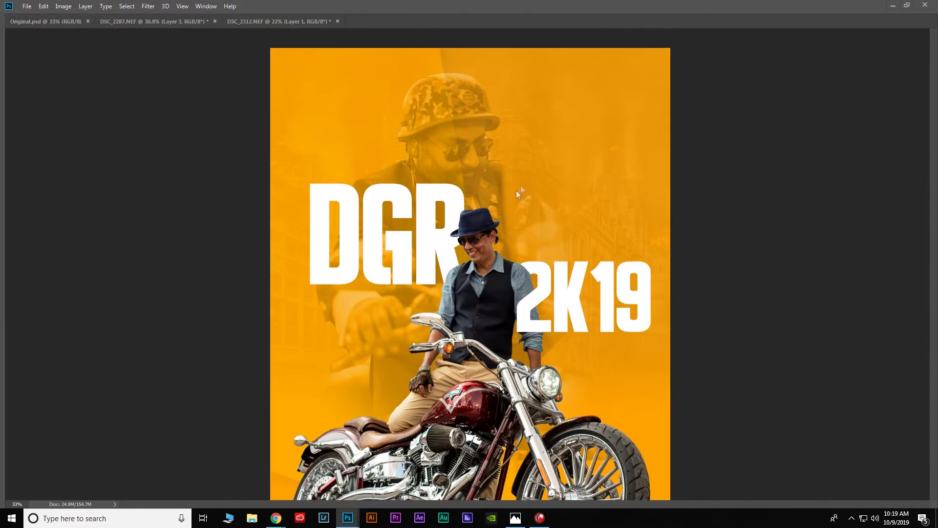
key("ctrl+v")
key("Tab")
Set the red text to Roboto Black all caps, enlarged and moved lower left
left_click(115, 127)
key("Return")
left_click(164, 126)
left_click(162, 215)
left_click(114, 179)
left_click_drag(523, 166, 454, 351)
left_click_drag(518, 360, 654, 373)
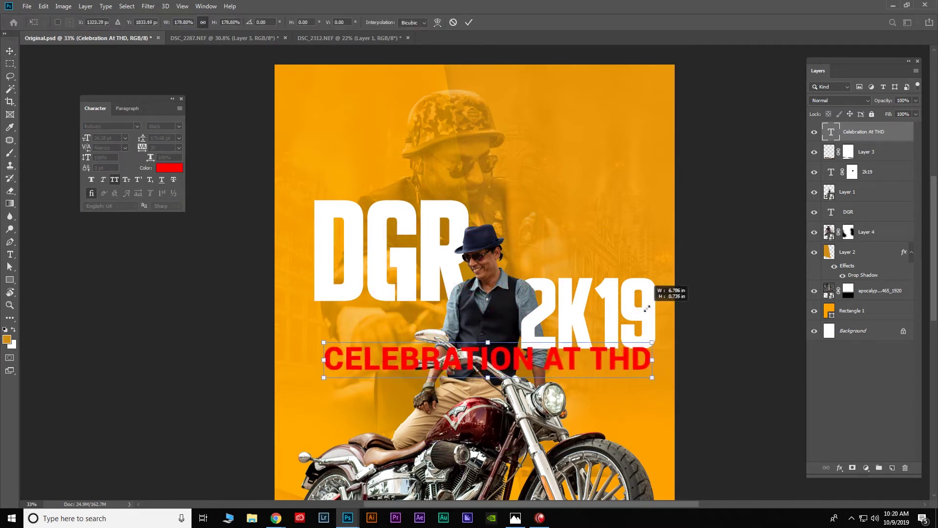
Split CELEBRATION into its own layer below DGR, with AT THD below 2K19
double_click(430, 372)
key("ctrl+x")
left_click_drag(381, 361, 571, 364)
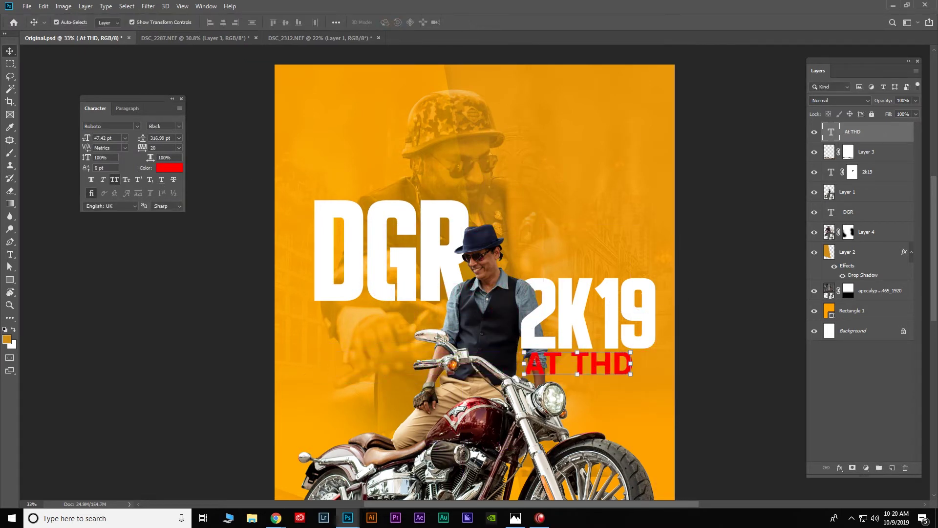
left_click(328, 329)
key("ctrl+v")
key("ctrl+t")
left_click_drag(352, 327, 428, 307)
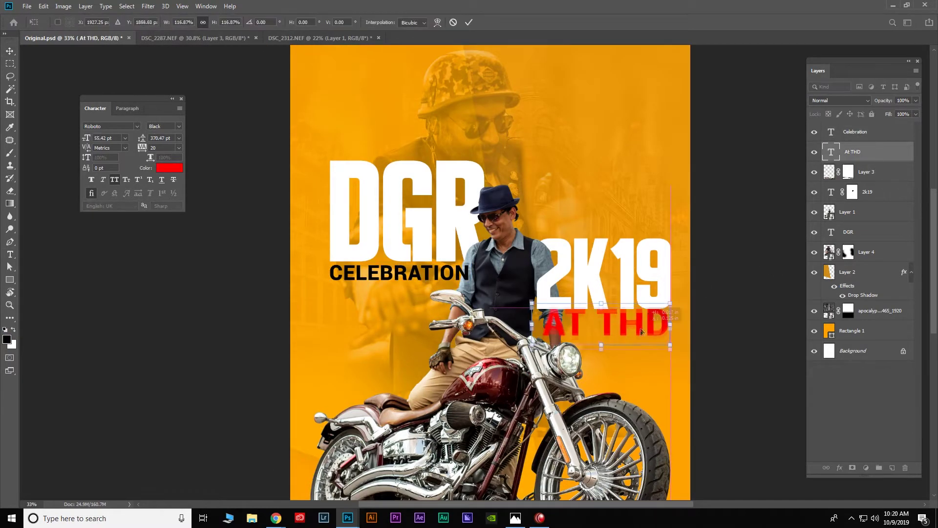
Give CELEBRATION a Stroke outline with Fill 0% so only its outline shows
left_click(839, 467)
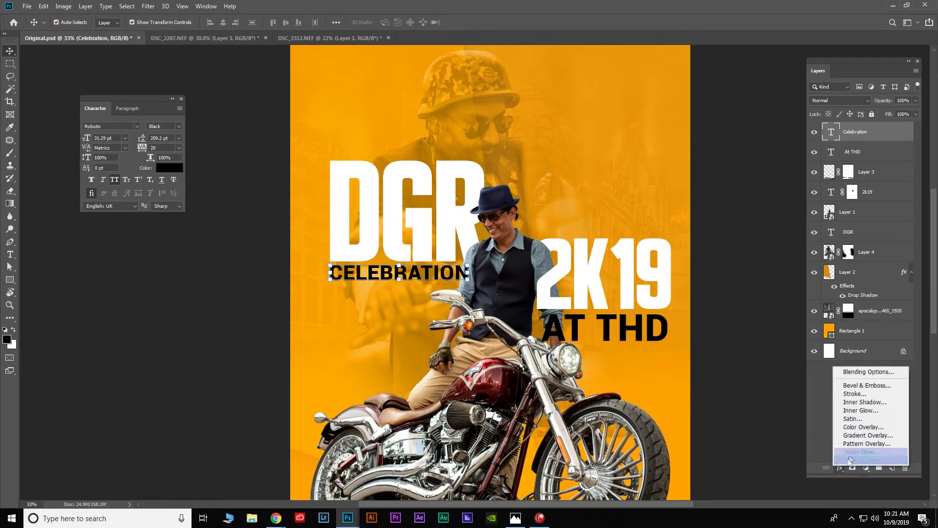
left_click(852, 396)
left_click(886, 150)
left_click_drag(915, 113, 820, 154)
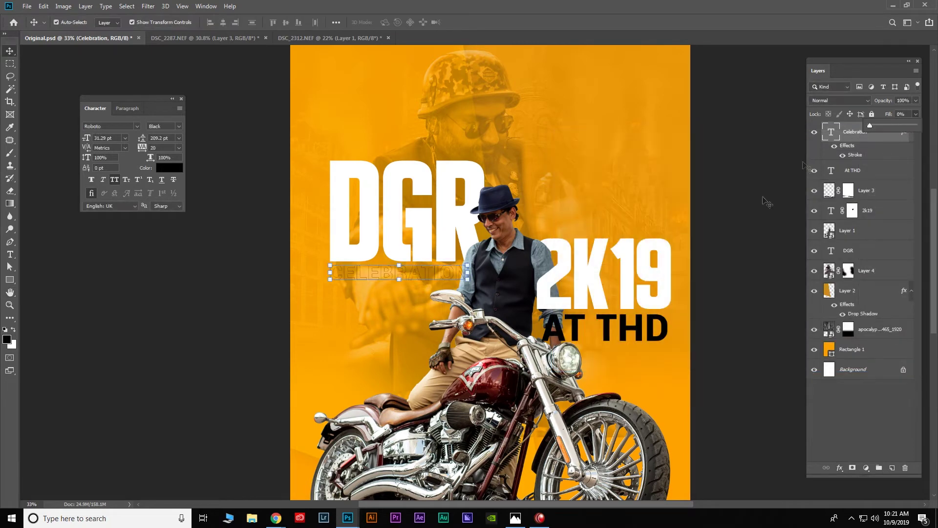
double_click(853, 155)
left_click(898, 156)
Paste CELEBRATION's outline layer style onto AT THD and resize it
right_click(874, 132)
left_click(860, 284)
right_click(863, 170)
left_click(768, 398)
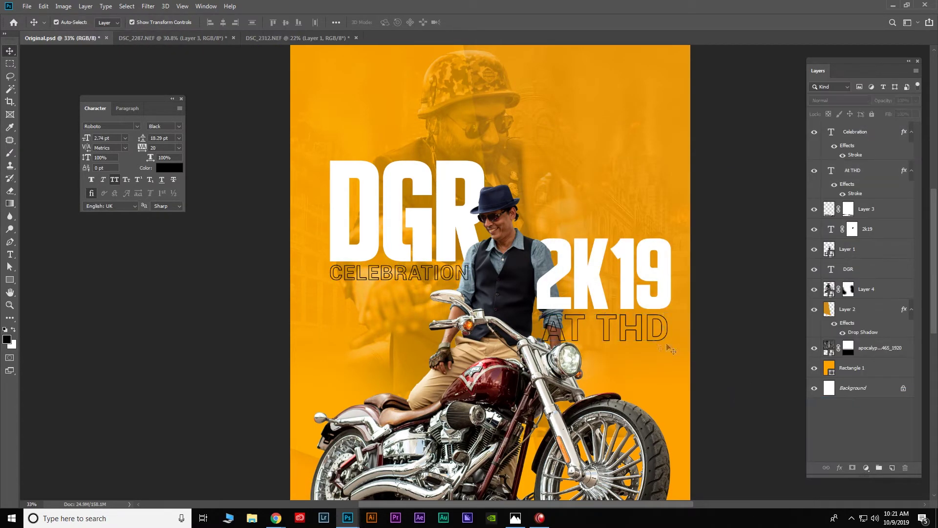
key("ctrl+t")
left_click(644, 337)
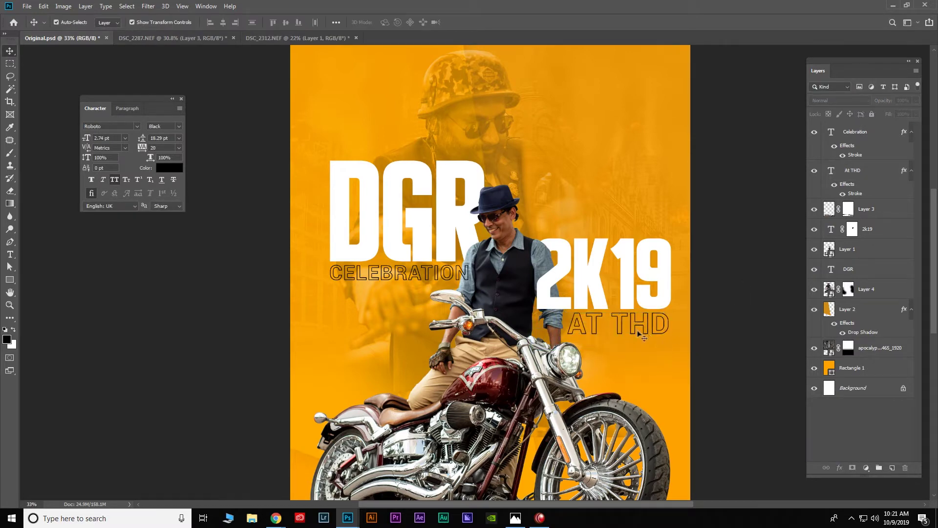
key("Return")
Duplicate CELEBRATION with a white stroke and add a layer mask to the copy
key("ctrl+j")
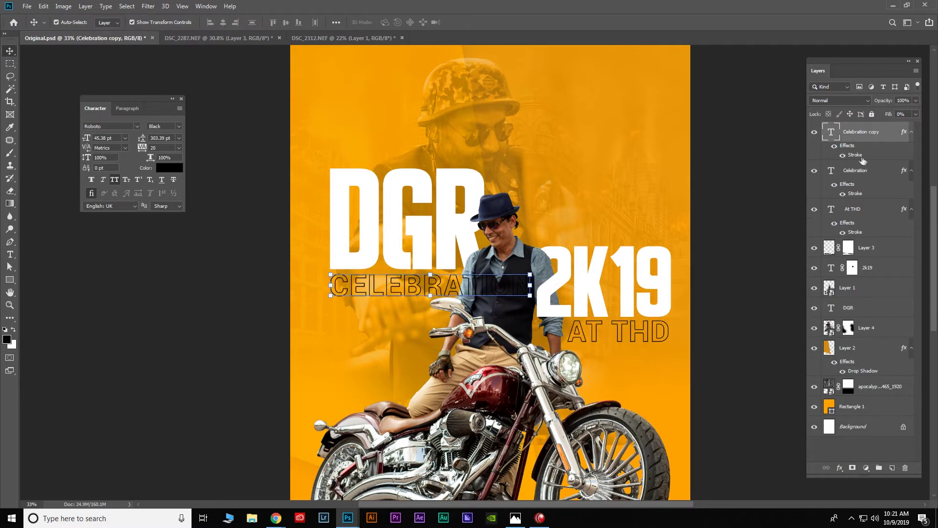
double_click(880, 132)
left_click(710, 244)
left_click(561, 114)
left_click(897, 155)
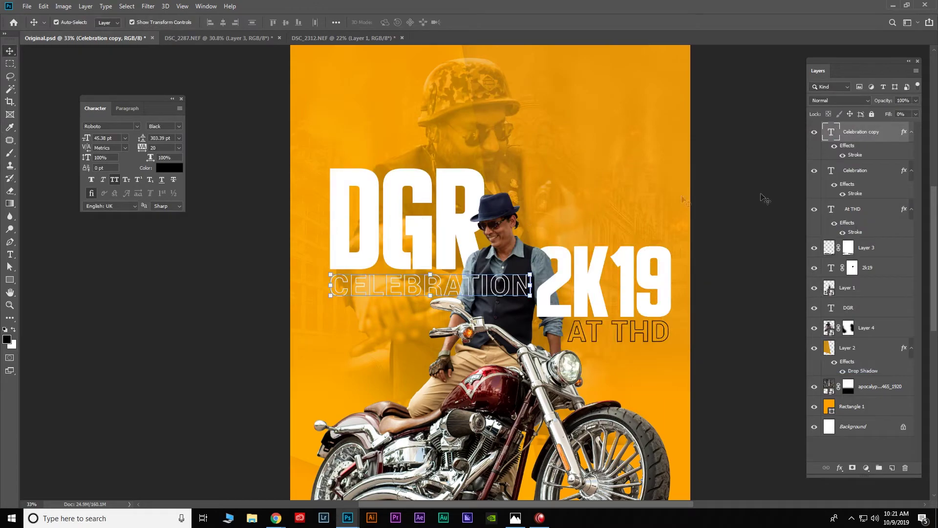
left_click(852, 468)
scroll(452, 284, "up", 5)
key("b")
key("x")
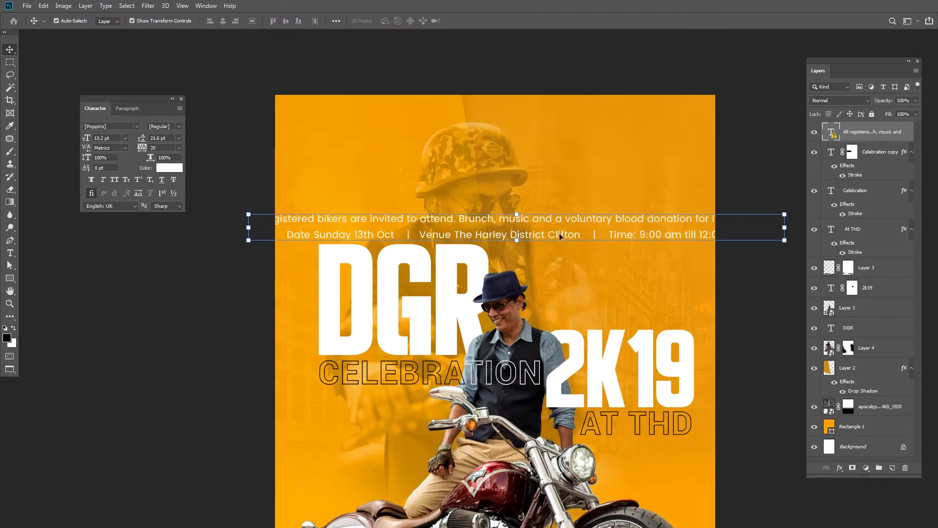
Change the event details font and centre the text on the poster
double_click(539, 191)
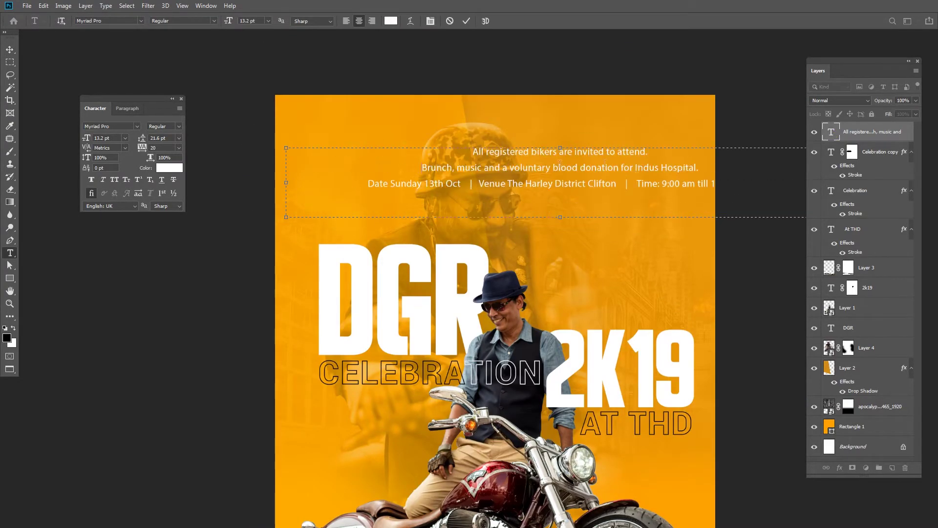
key("ctrl+a")
left_click(137, 126)
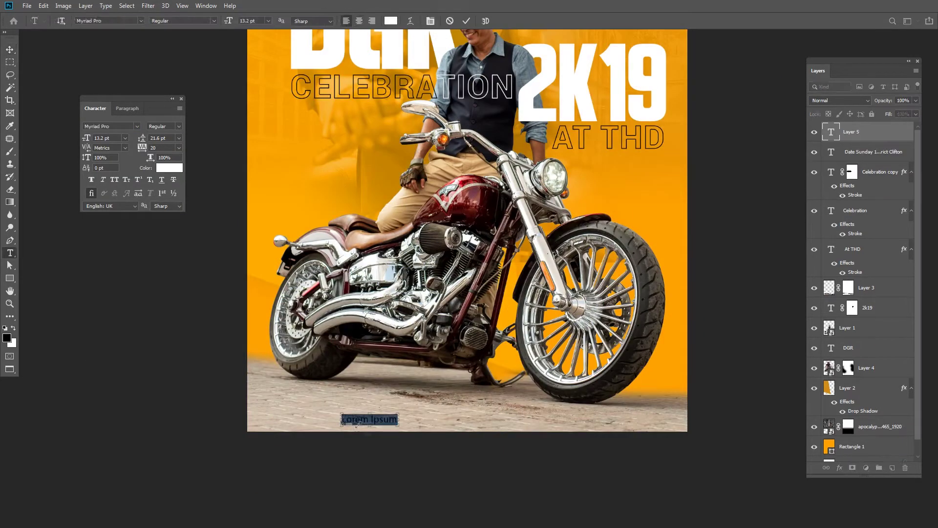
left_click_drag(495, 473, 617, 457)
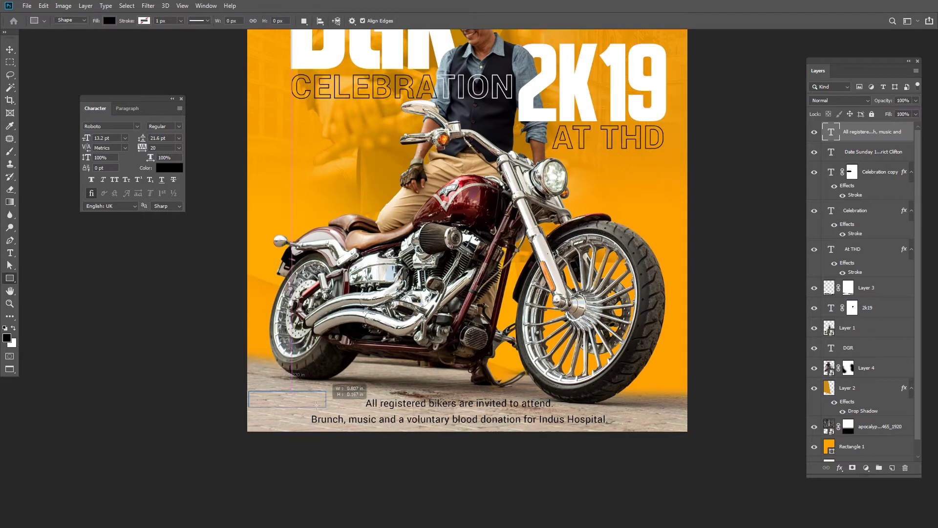
Stretch the black gradient-masked rectangle up behind the bottom text
left_click_drag(684, 431, 679, 434)
left_click(852, 467)
key("ctrl+t")
left_click_drag(469, 432, 463, 338)
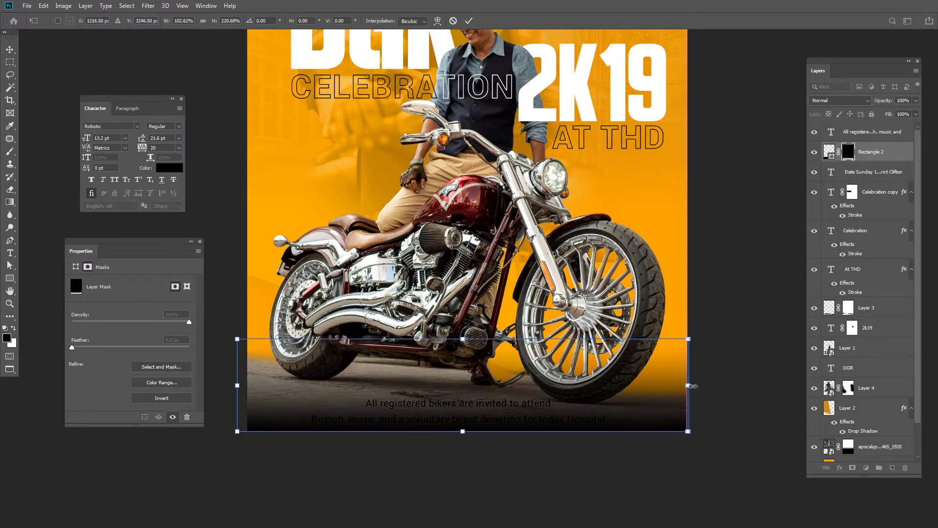
left_click(865, 137)
Tighten the bottom invitation text's leading to 17.6 pt and reduce it to 13 pt
left_click(200, 241)
left_click(10, 253)
left_click(409, 412)
key("ctrl+a")
key("alt+Down")
key("alt+Down")
key("ctrl+Return")
type("v")
type("13")
key("Return")
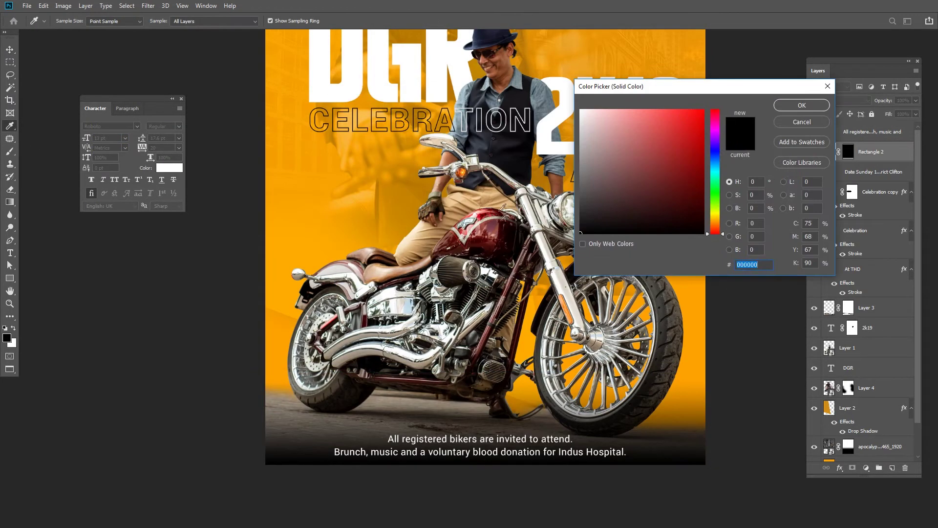
Adjust the fade rectangle's fill colour and lower its opacity
left_click_drag(703, 155, 674, 201)
left_click_drag(714, 112, 715, 221)
left_click_drag(604, 169, 616, 172)
left_click(821, 103)
left_click(915, 101)
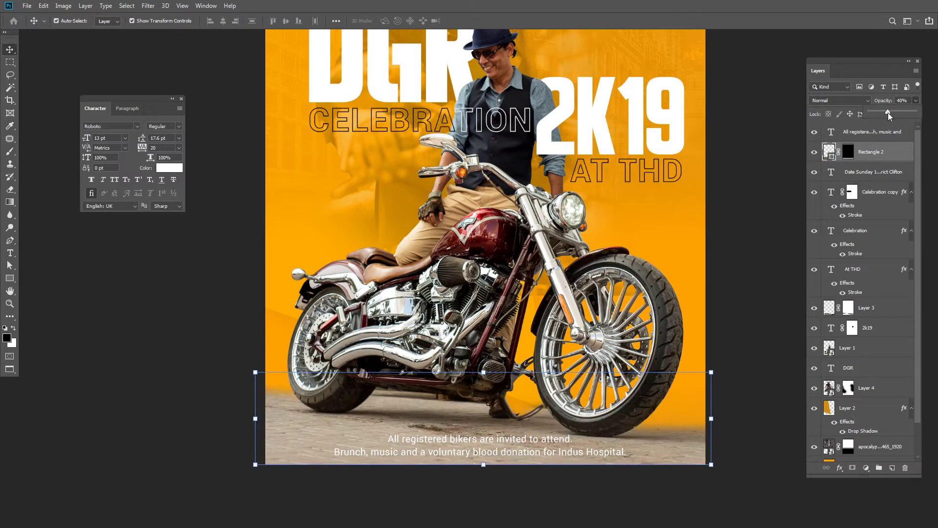
left_click_drag(887, 113, 909, 114)
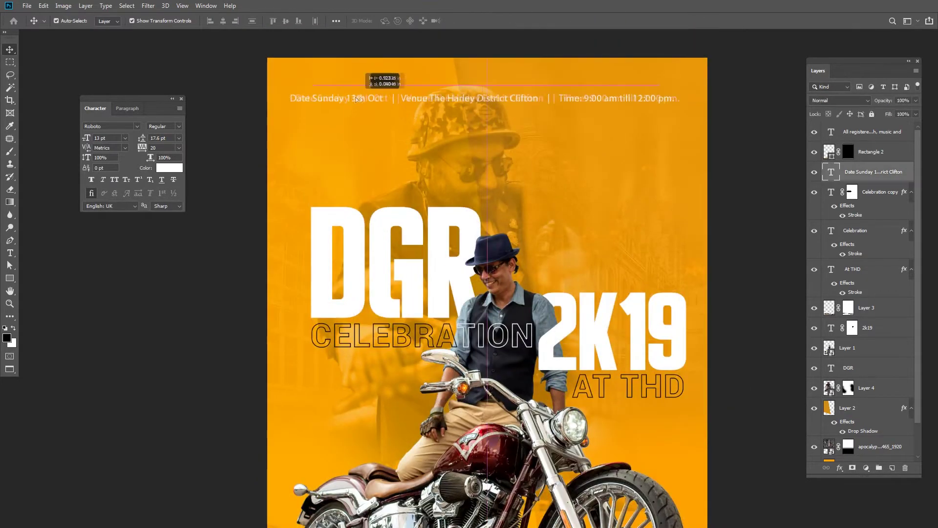
Move the date and venue header to the poster top in Roboto Regular
left_click_drag(488, 98, 505, 83)
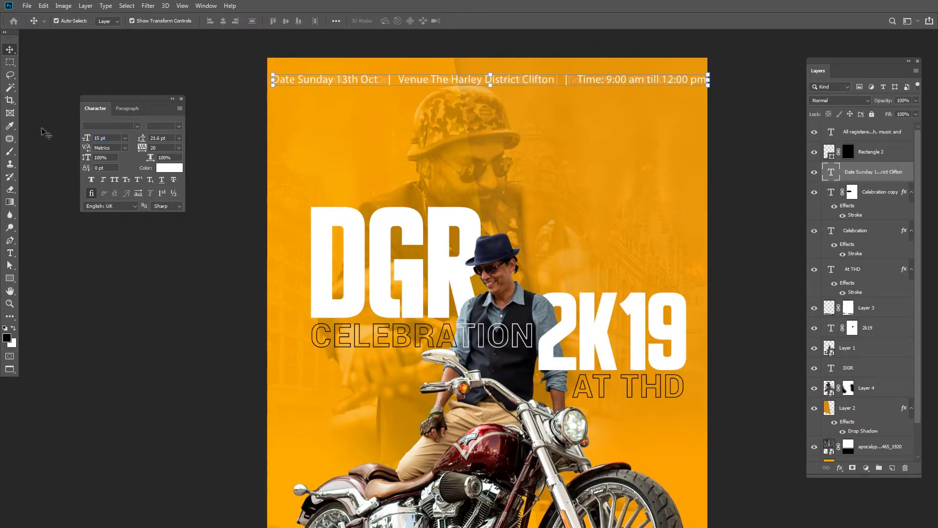
left_click(137, 126)
left_click(146, 200)
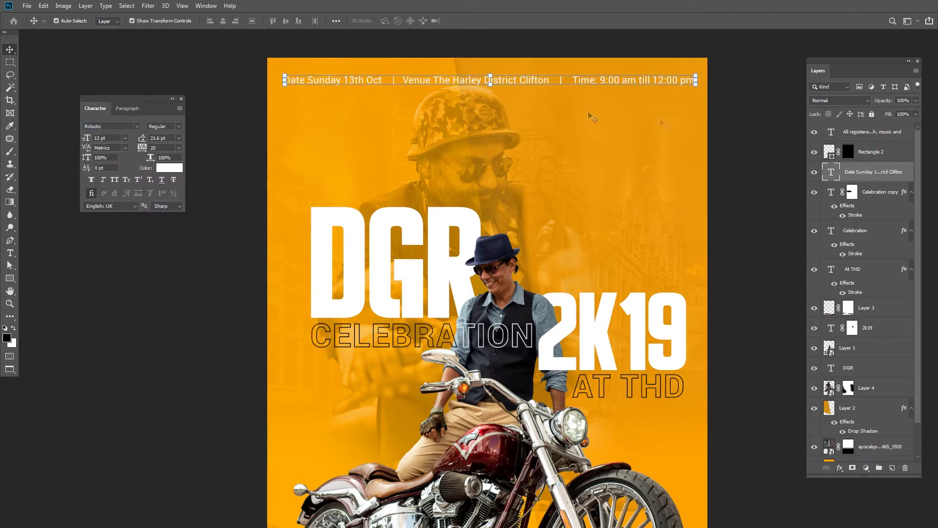
double_click(694, 80)
key("ctrl+Return")
key("v")
key("shift+Up")
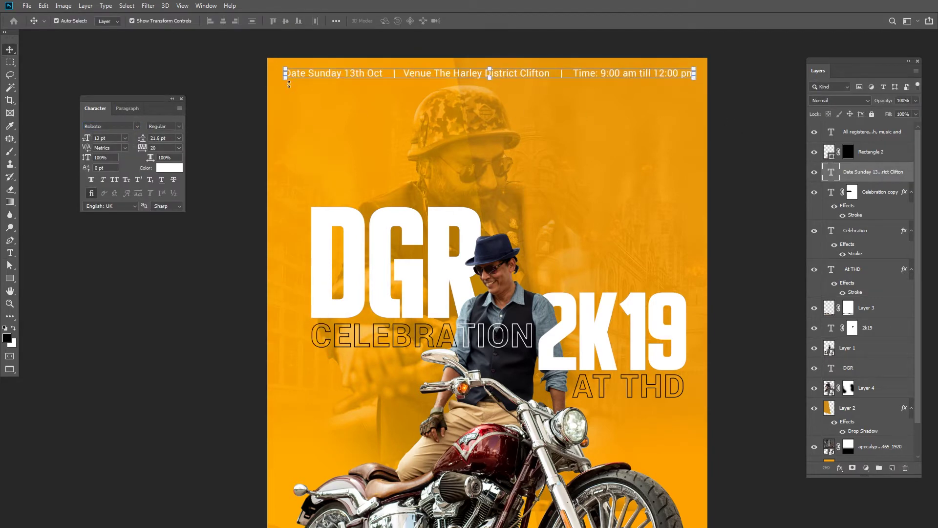
Draw a thin rule beneath the header with the Line tool
right_click(9, 278)
left_click(49, 313)
left_click_drag(689, 91, 691, 90)
key("v")
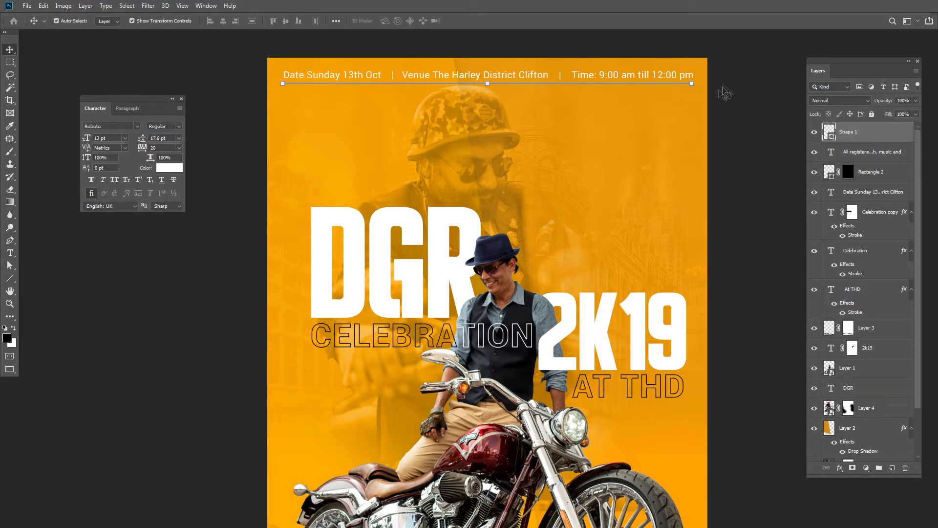
left_click(872, 192)
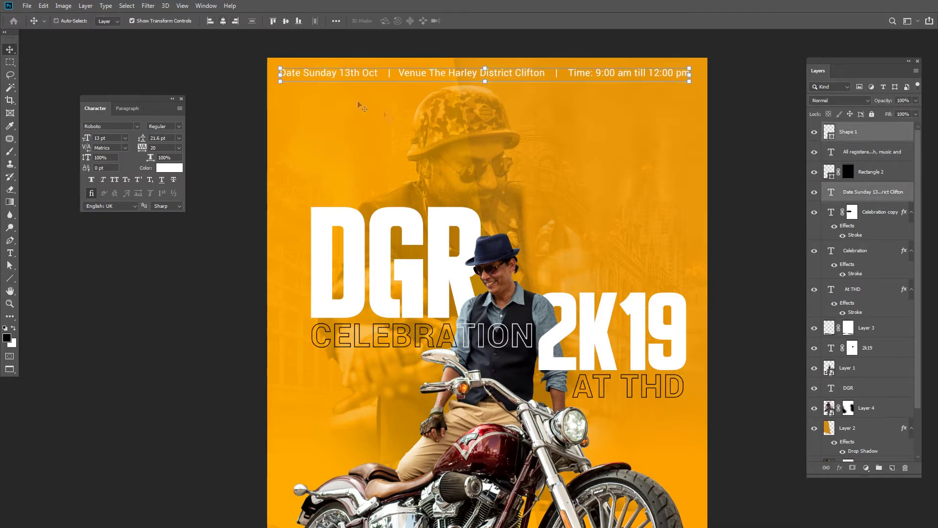
left_click(682, 100)
Draw a white-stroked circle at the poster's upper right
left_click(144, 21)
left_click(102, 68)
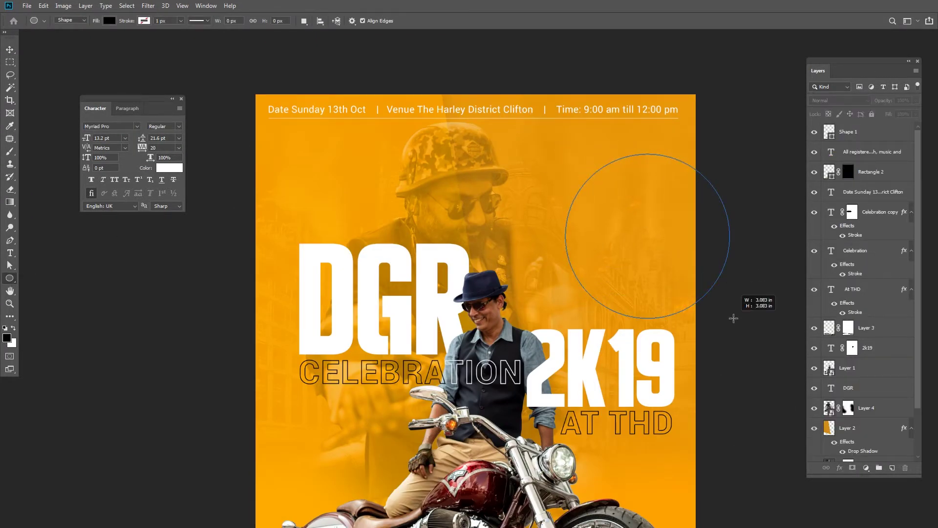
left_click_drag(733, 317, 732, 317)
left_click(148, 5)
mouse_move(153, 117)
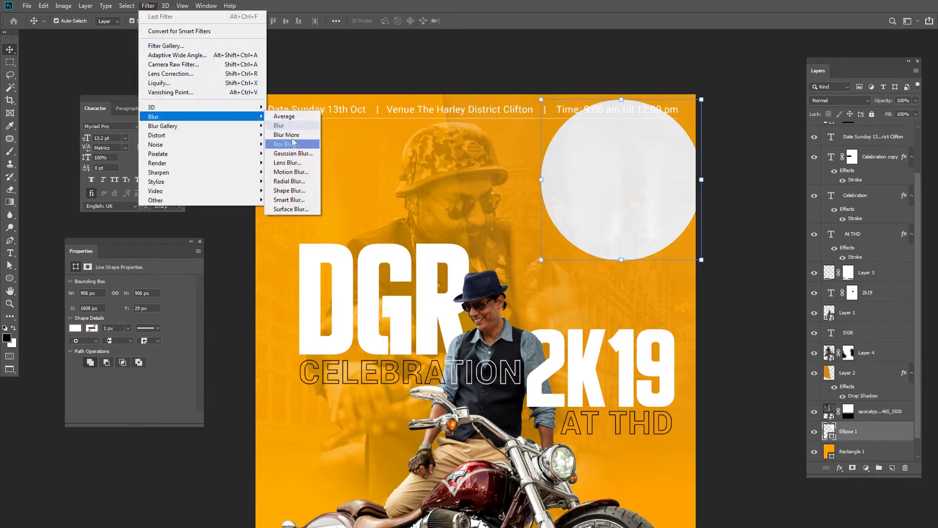
Apply a Gaussian Blur to the white circle and scale it up over the upper right
left_click(291, 153)
left_click_drag(416, 252, 430, 252)
left_click(516, 128)
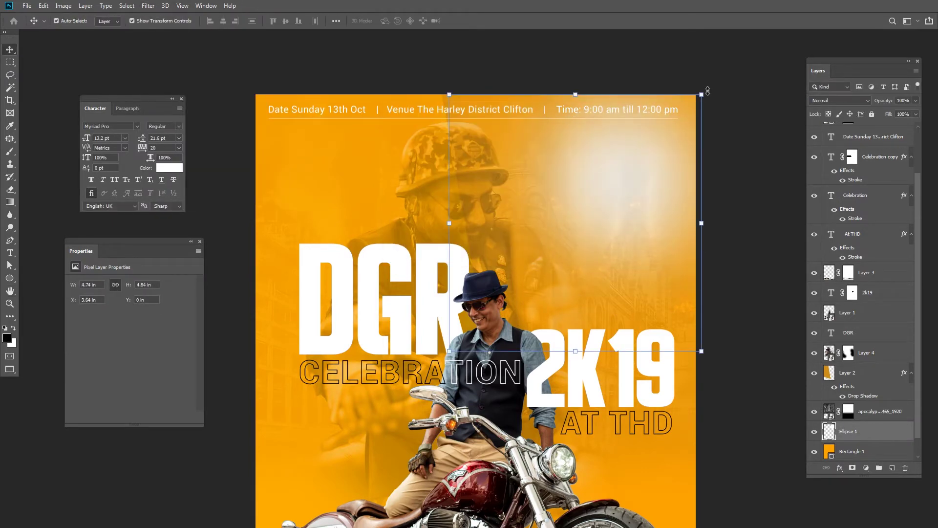
left_click_drag(705, 93, 629, 256)
Preview blend modes on the glow, keeping it at Normal
key("Return")
left_click(839, 101)
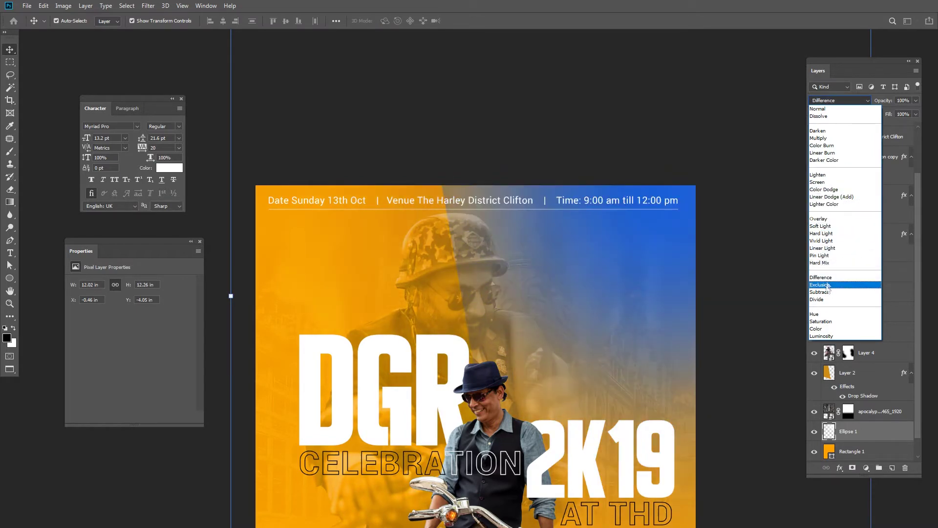
key("Escape")
left_click(853, 411)
left_click(860, 431)
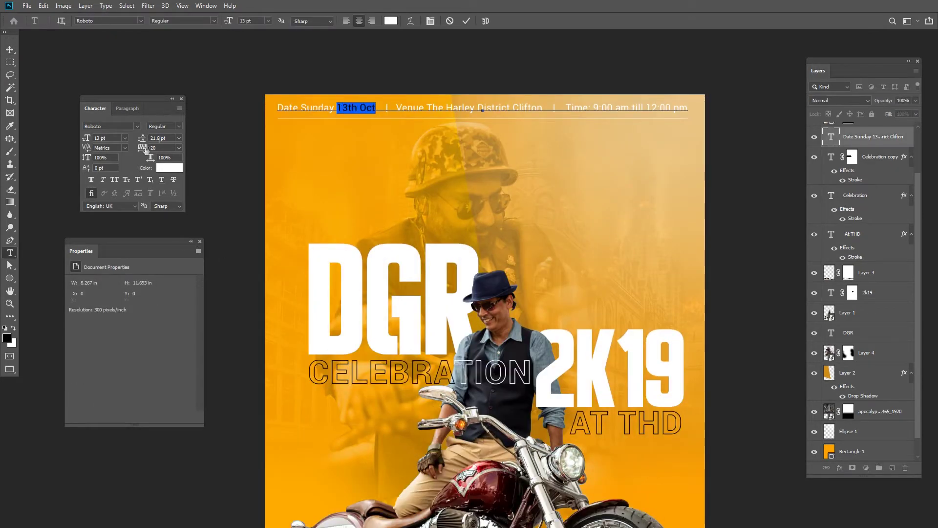
Set the whole header line to Roboto Light weight
left_click(163, 126)
left_click(186, 197)
key("ctrl+a")
left_click(164, 126)
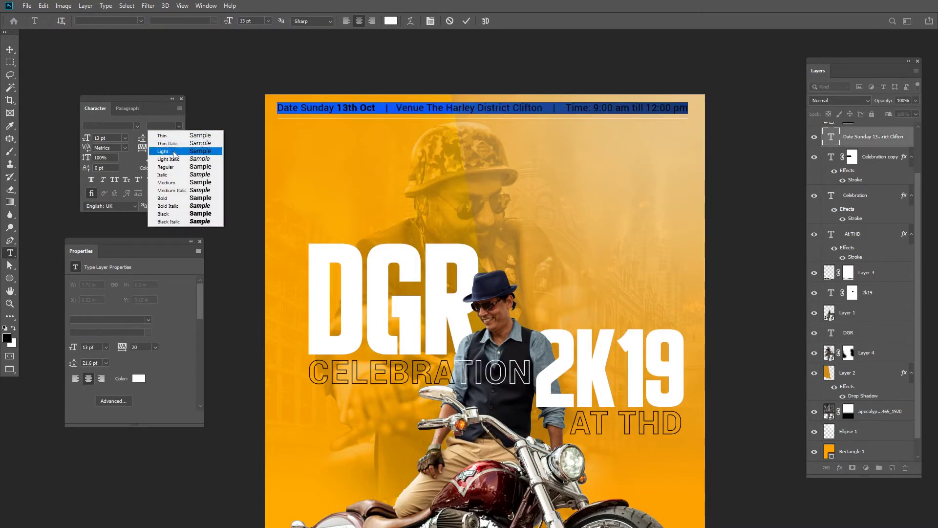
left_click(162, 143)
Make Sunday 13th Oct, Harley District Clifton and the time Black weight
left_click_drag(340, 108, 357, 108)
left_click(163, 126)
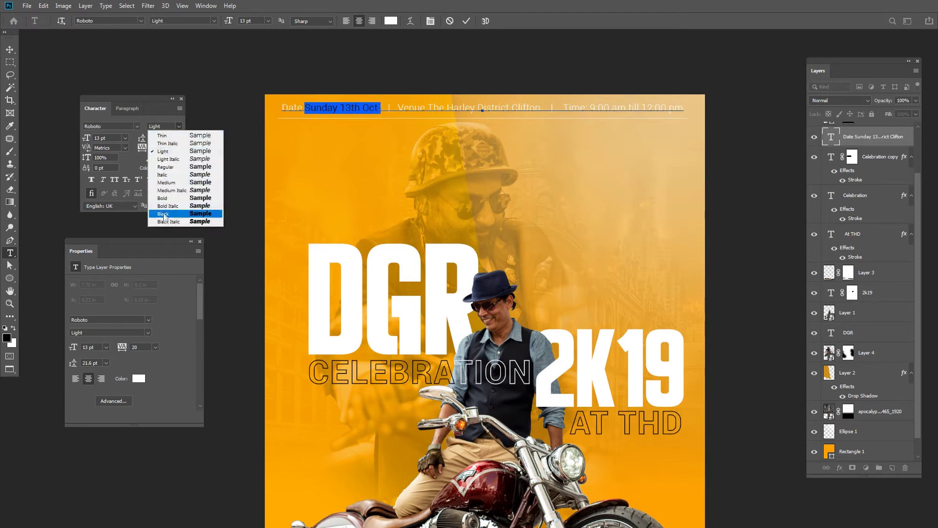
left_click(185, 197)
left_click(164, 126)
left_click(186, 215)
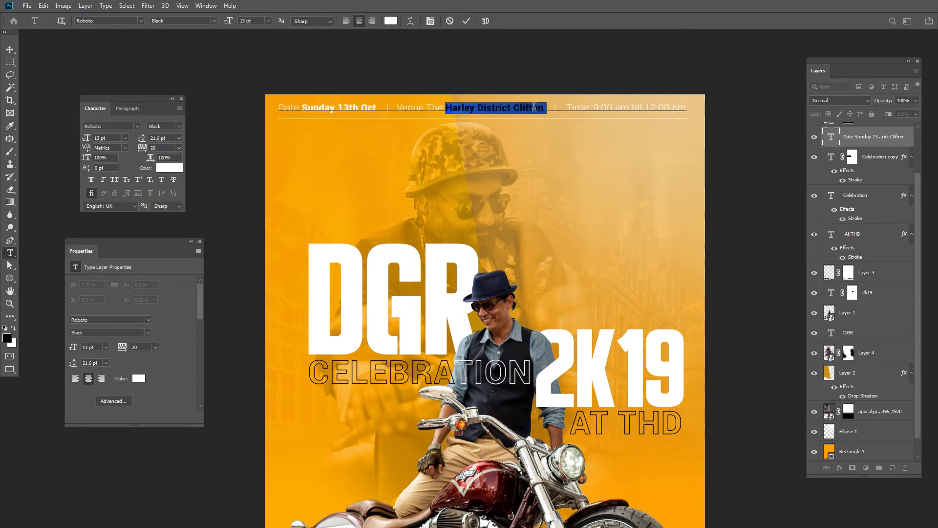
left_click(176, 126)
left_click(170, 215)
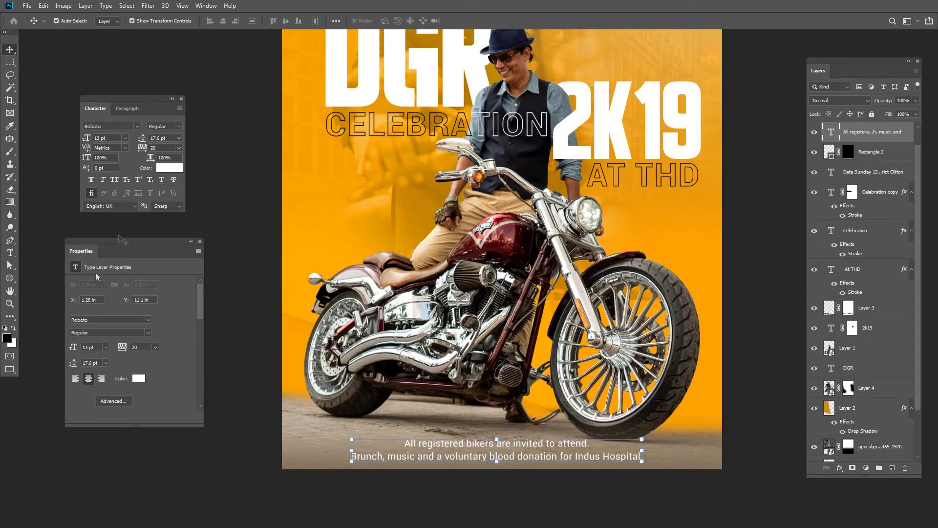
Left-align the bottom invitation text in a narrower box wrapping to three lines, and adjust its size
left_click(128, 108)
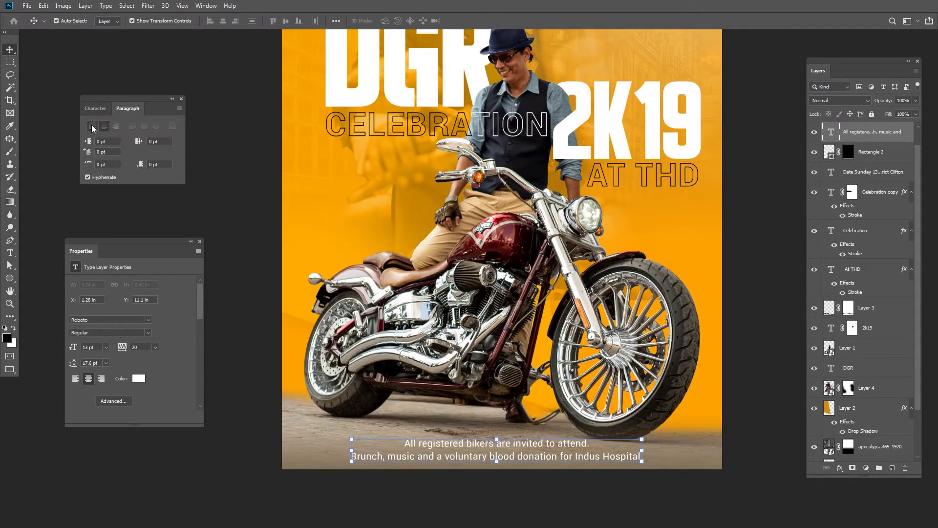
left_click(92, 126)
left_click_drag(440, 447, 363, 424)
key("ctrl+Return")
key("v")
left_click(96, 108)
left_click(100, 137)
left_click(620, 481)
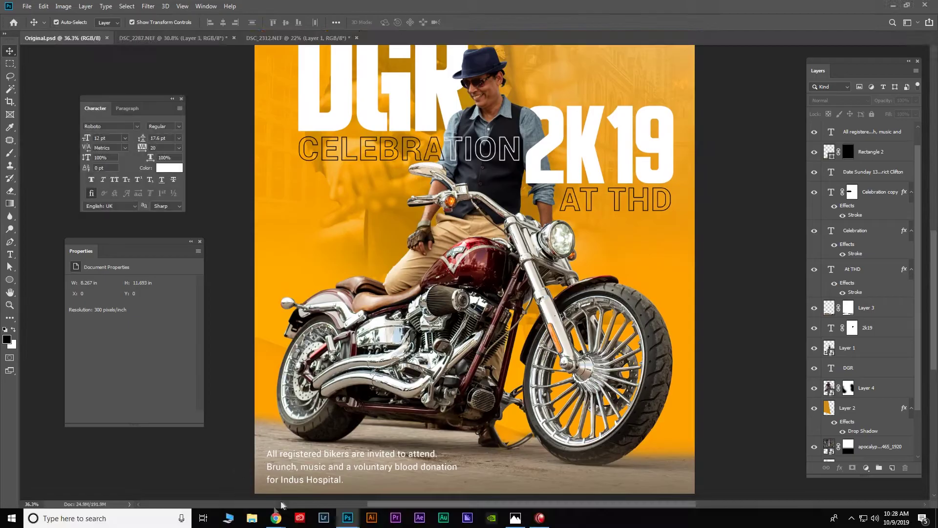
left_click(342, 469)
Search Google Images for 'thd logo' in a new browser tab
key("ctrl+t")
type("thd logo")
key("Return")
left_click(125, 98)
scroll(514, 189, "down", 5)
scroll(513, 189, "down", 10)
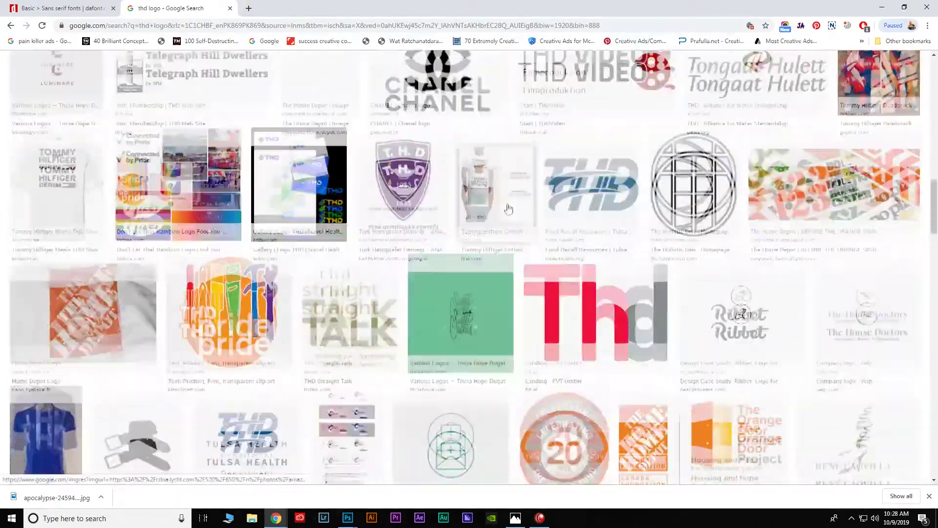
scroll(328, 236, "up", 15)
Search for the Indus Hospital logo and copy the first result image
double_click(89, 71)
type("indus hos")
left_click(122, 91)
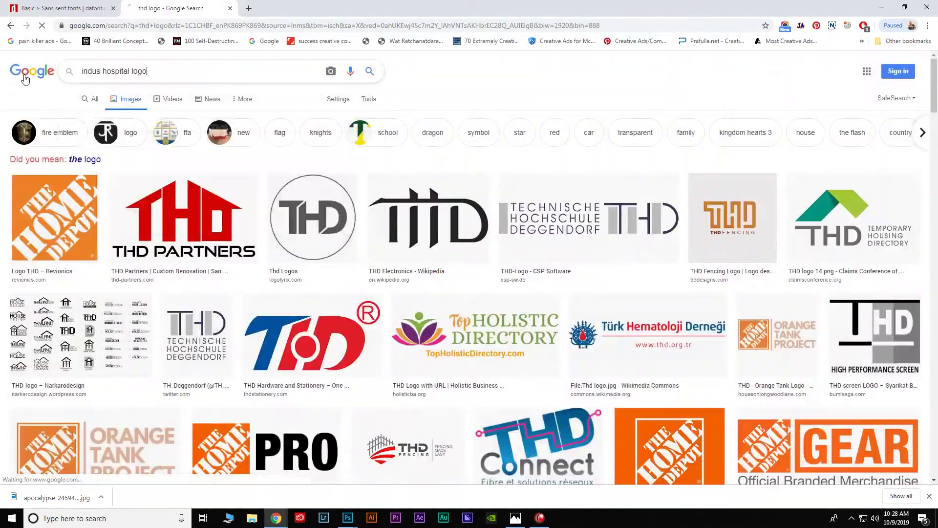
left_click(57, 188)
right_click(797, 125)
Paste the Indus Hospital logo at the poster's bottom-right as a smart object and shrink it
left_click(348, 517)
key("ctrl+v")
left_click_drag(520, 291, 634, 464)
right_click(854, 131)
left_click(782, 228)
key("ctrl+t")
left_click_drag(581, 444, 603, 456)
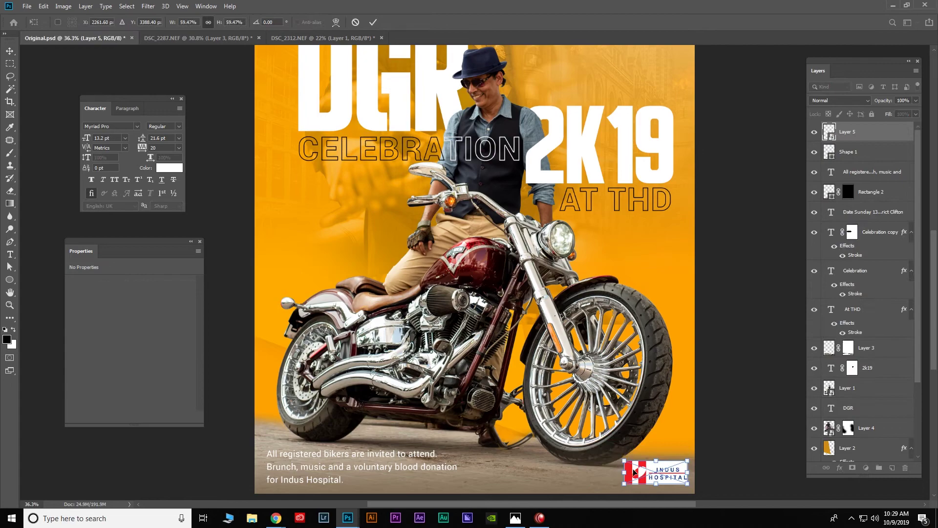
key("Return")
Search for 'dgr logo' and save the image as 'officiallogo'
scroll(631, 470, "down", 2)
left_click(276, 517)
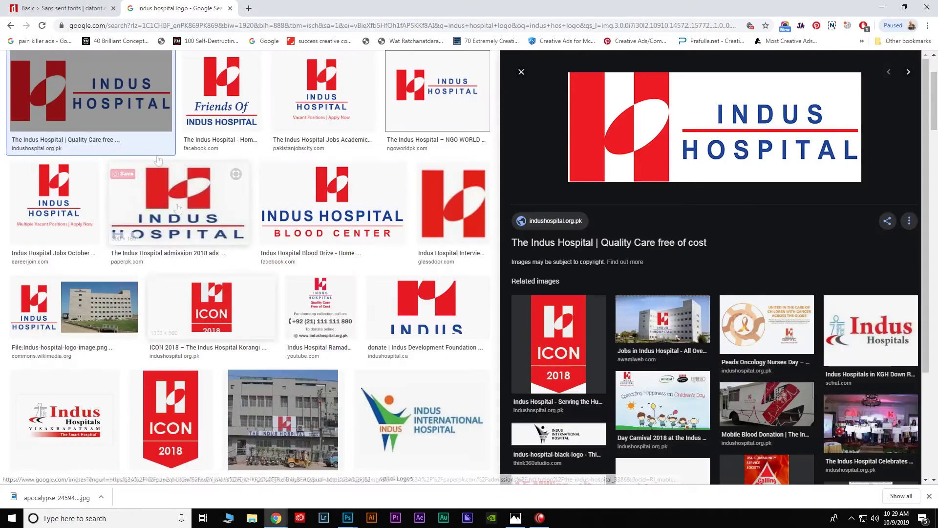
scroll(259, 436, "up", 5)
triple_click(127, 69)
type("dgr logo")
key("Return")
right_click(713, 268)
left_click(742, 342)
type("officiallogo")
key("Return")
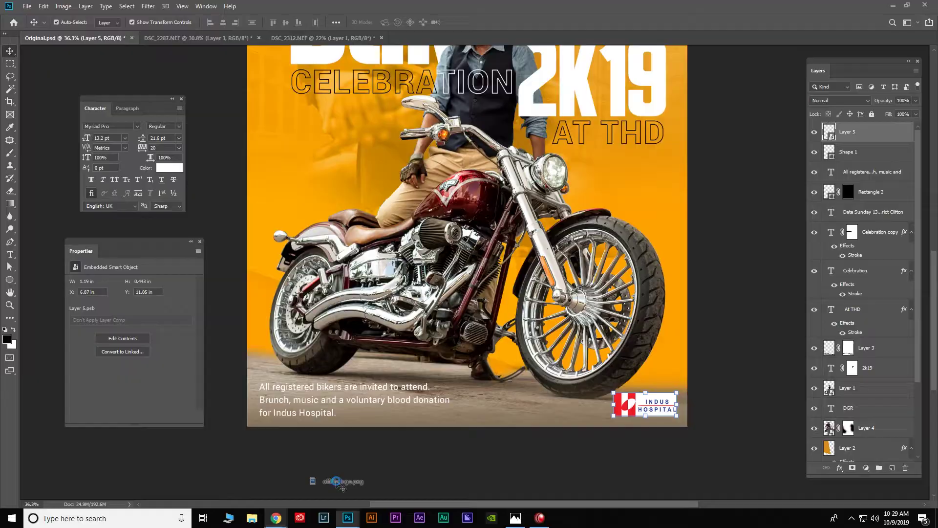
Place the DGR logo, shrink it into the bottom-right, and shift the Indus Hospital logo left
left_click_drag(337, 503, 467, 234)
left_click_drag(630, 492, 550, 314)
mouse_move(493, 249)
left_mouse_down()
mouse_move(576, 362)
mouse_move(569, 347)
left_mouse_up()
key("Return")
left_click_drag(644, 404, 503, 405)
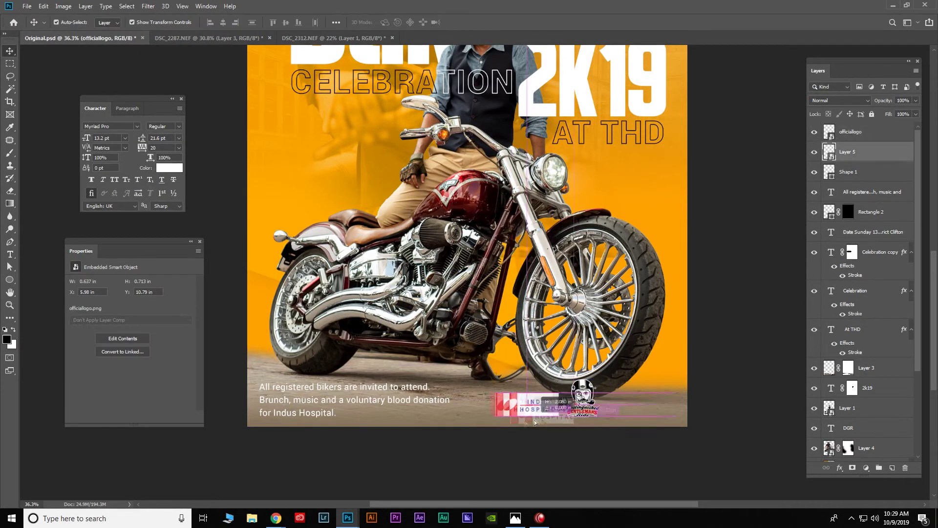
Set the DGR and Indus Hospital logos at bottom-right and commit the Creative logo's size
left_click_drag(582, 396, 657, 391)
key("ctrl+t")
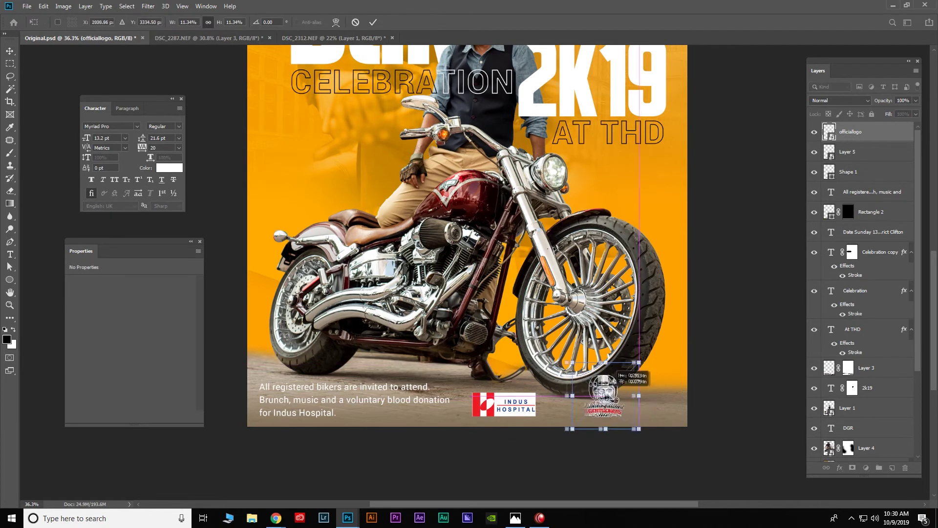
key("Return")
left_click_drag(520, 411, 544, 408)
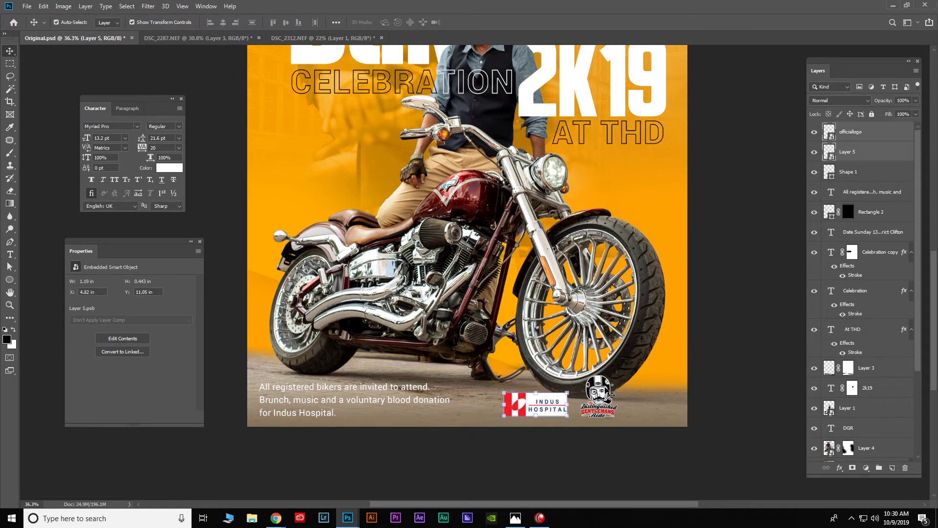
left_click(327, 403)
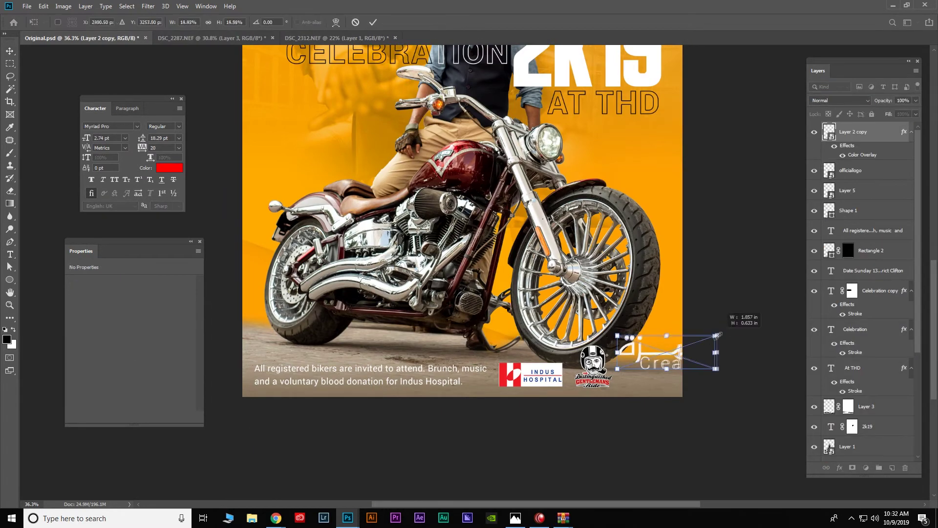
key("Return")
Nudge the Gentlemans logo left and slightly resize the Indus Hospital logo
left_click_drag(592, 366, 588, 369)
left_click(738, 376)
left_click(679, 371)
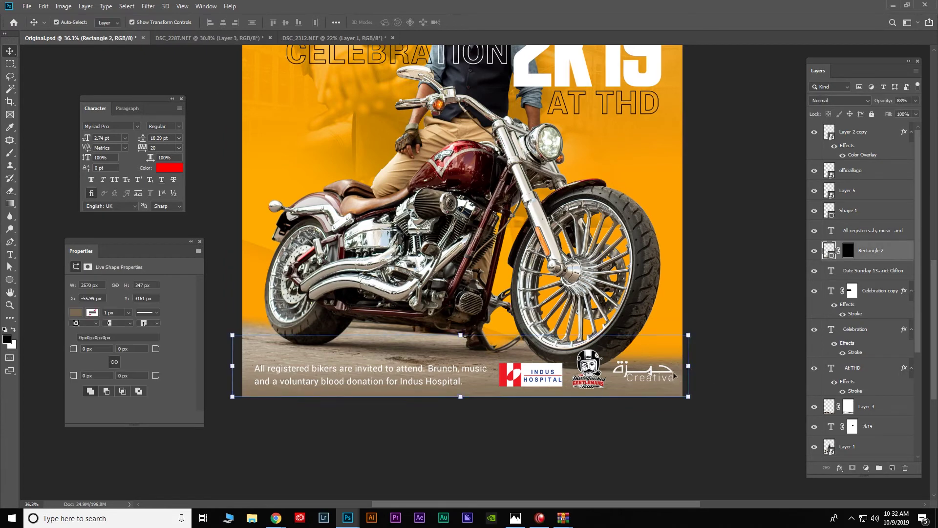
left_click(650, 374)
left_click(559, 358)
left_click_drag(559, 358, 557, 360)
Draw an orange rectangle banner behind the bottom text, converted to an editable path
left_click(9, 279)
left_click_drag(386, 370, 494, 389)
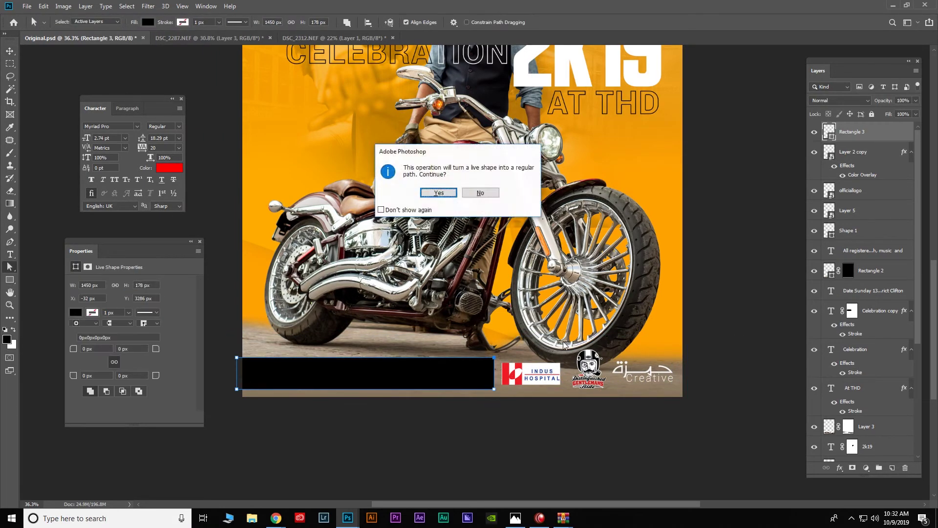
left_click(447, 198)
double_click(829, 131)
left_click(674, 298)
left_click(805, 107)
Move the Rectangle 2 banner layer below At THD in the layer stack
left_click_drag(860, 132, 815, 205)
left_click_drag(865, 132, 865, 143)
left_click_drag(864, 336, 865, 299)
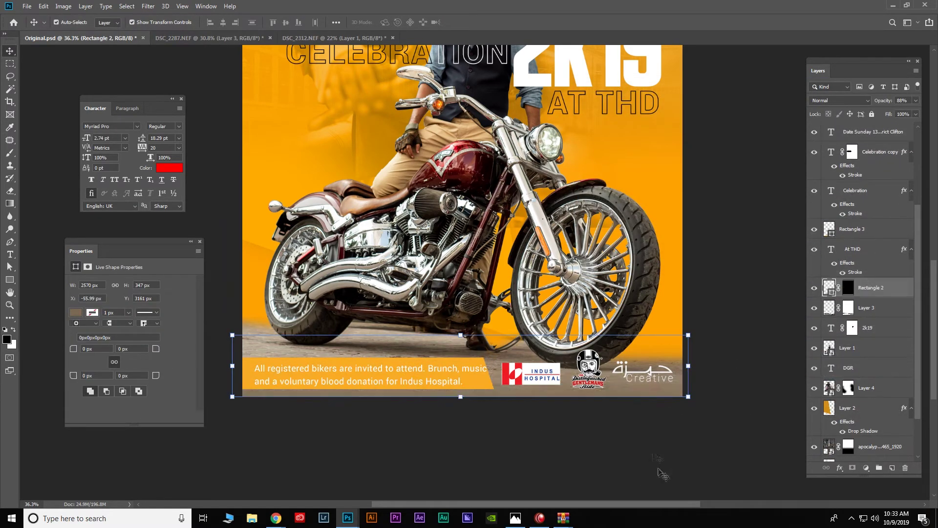
left_click(650, 434)
left_click(249, 372)
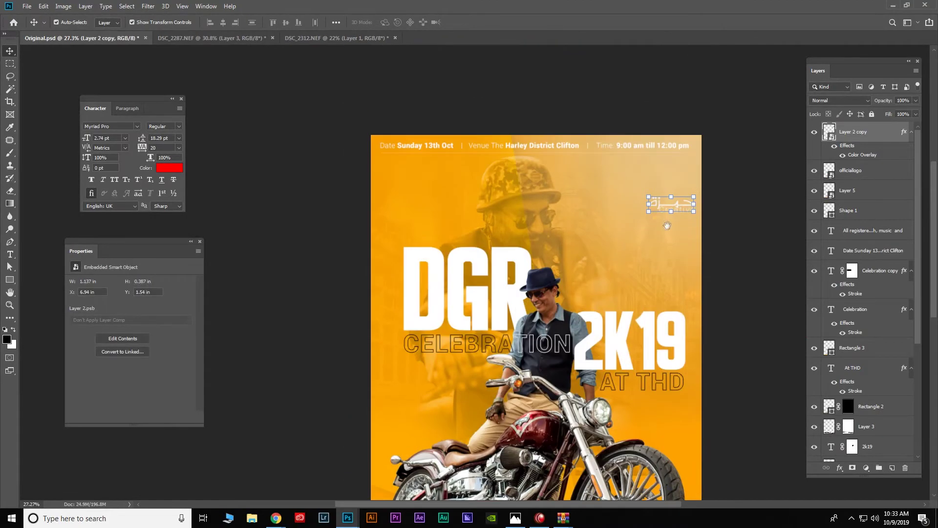
Shrink the stacked sponsor logos to about 74.6%
key("Return")
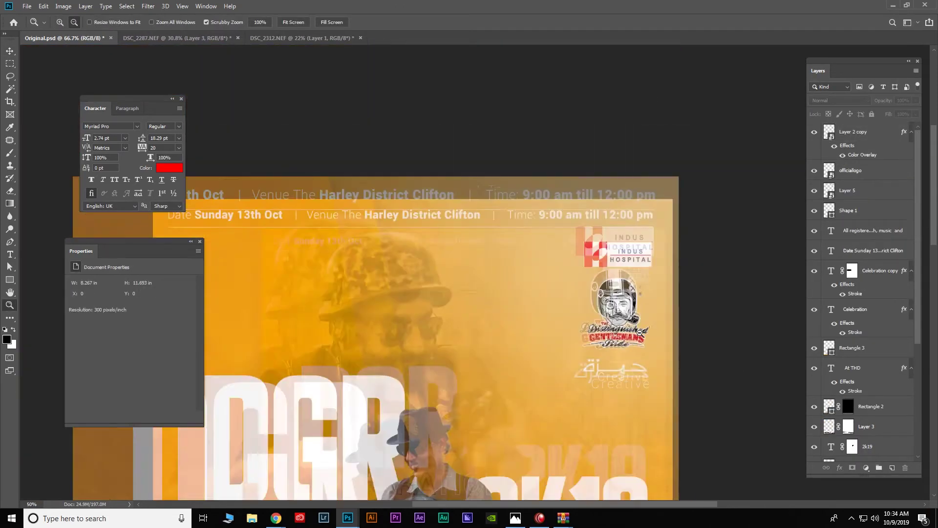
left_click_drag(591, 263, 615, 285)
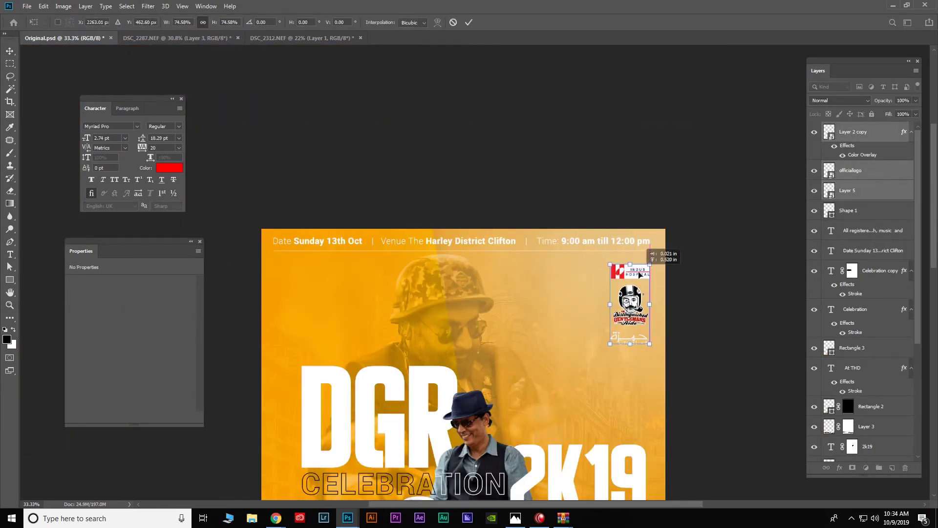
key("Return")
Delete the orange banner and move the body text to the bottom-right
scroll(694, 381, "down", 5)
scroll(693, 381, "down", 5)
left_click(532, 413)
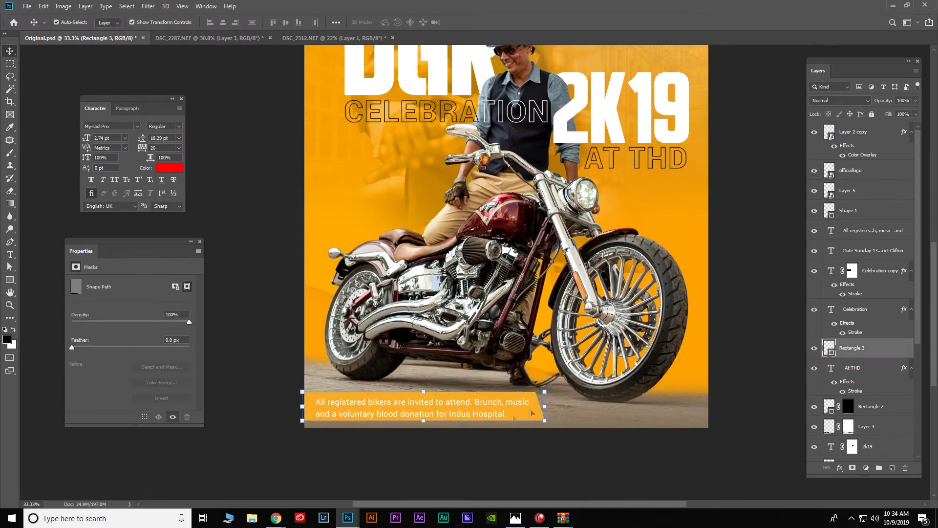
key("Delete")
left_click(128, 108)
left_click_drag(481, 409, 576, 411)
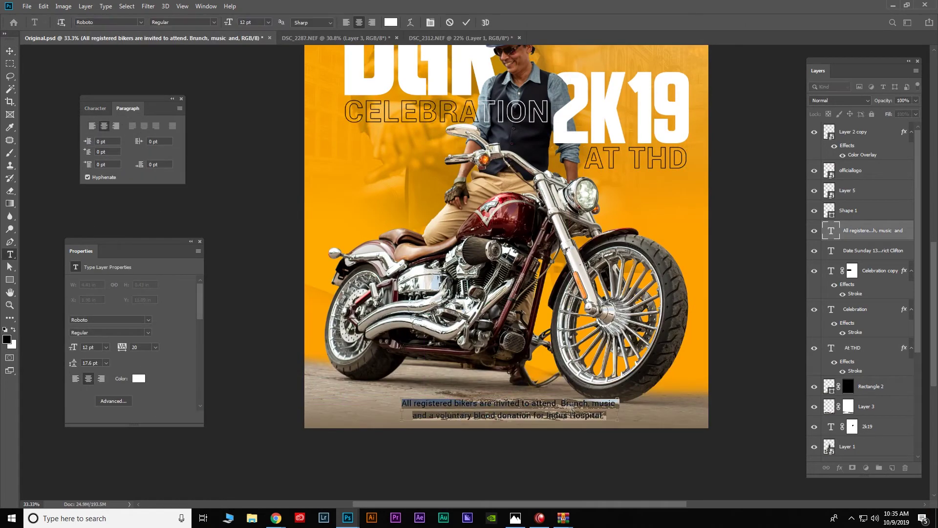
left_click(718, 332)
scroll(718, 332, "up", 10)
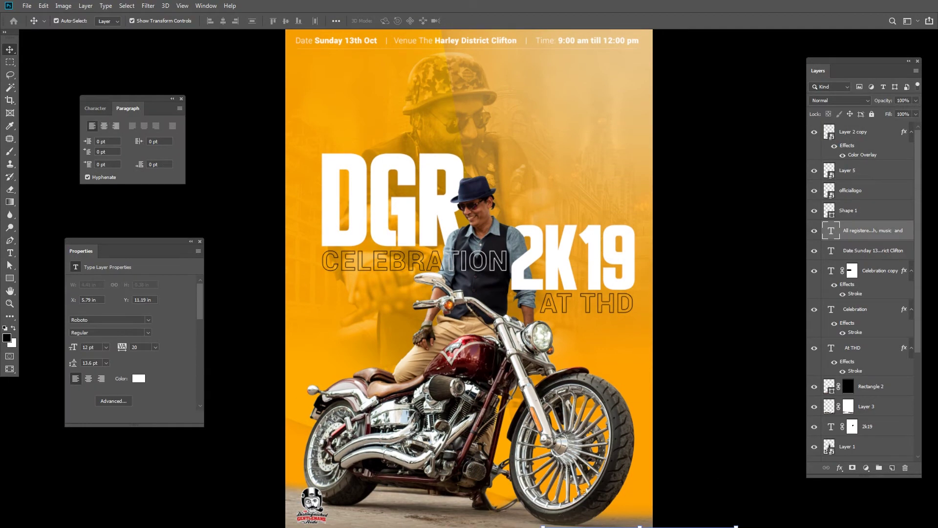
Reposition the logos, moving the Creative and Indus Hospital logos to new spots
left_click_drag(584, 492, 455, 425)
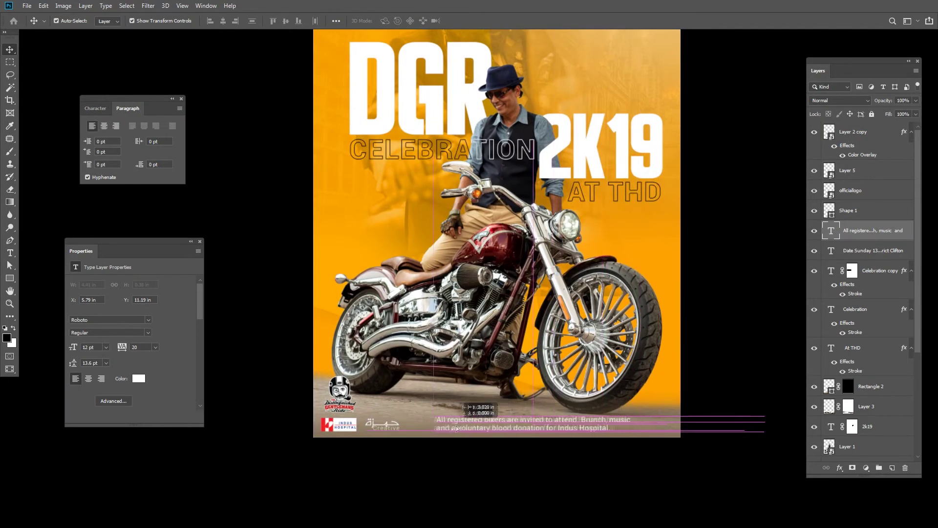
left_click(351, 433)
left_click(383, 424, "shift")
left_click(346, 397)
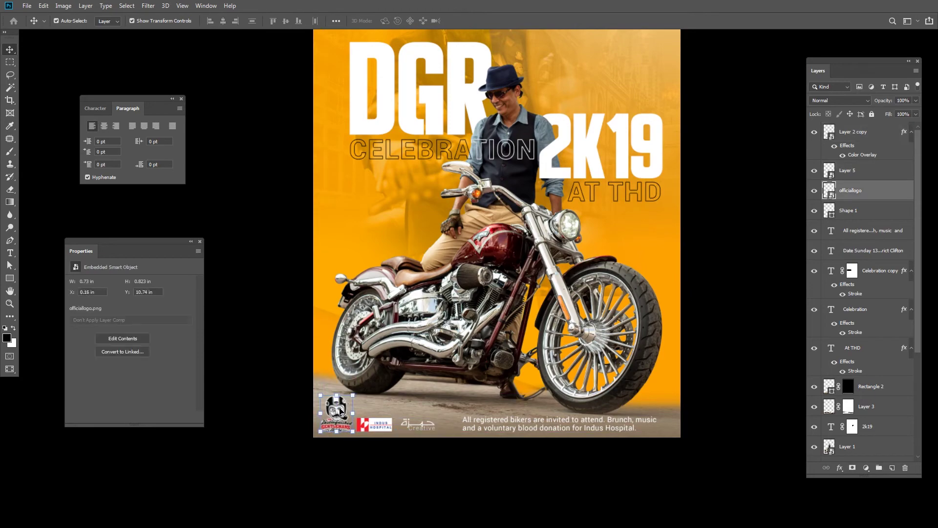
left_click(415, 423)
scroll(403, 428, "up", 2)
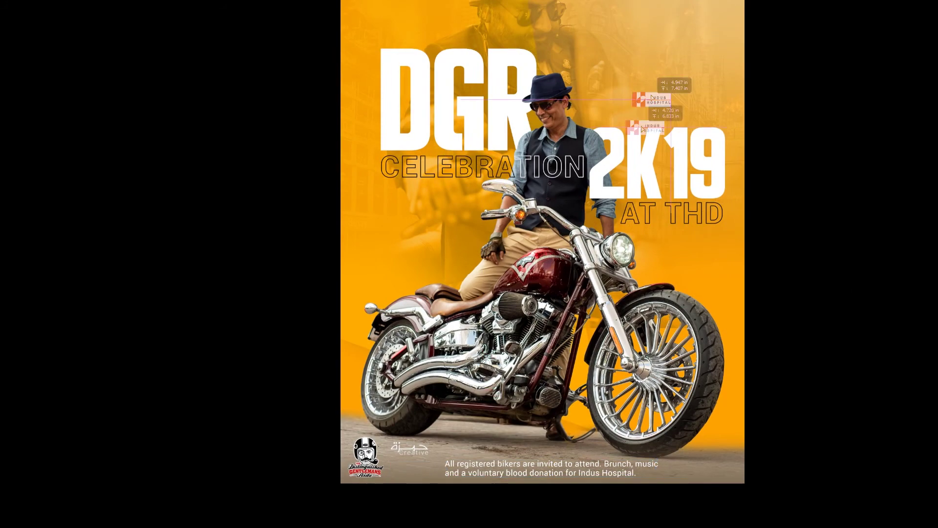
Centre-align the body text at the bottom
left_click(413, 452)
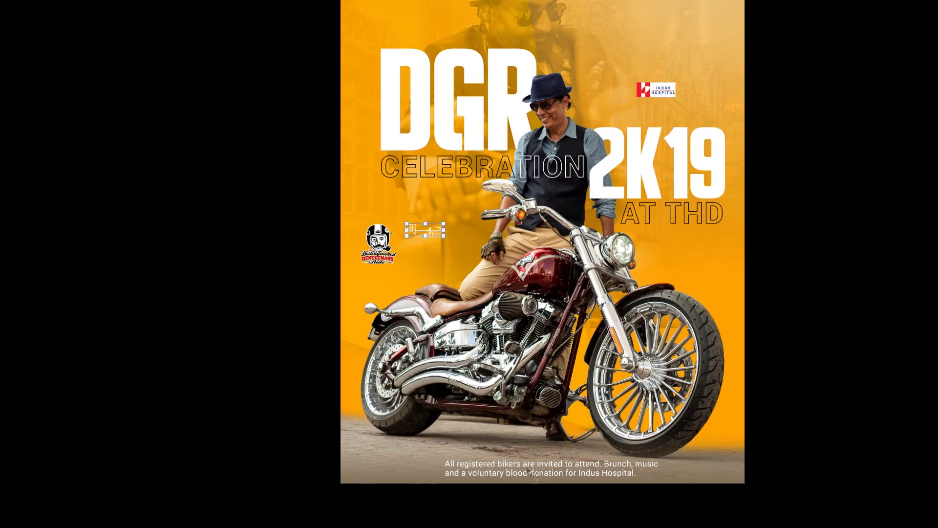
left_click(105, 126)
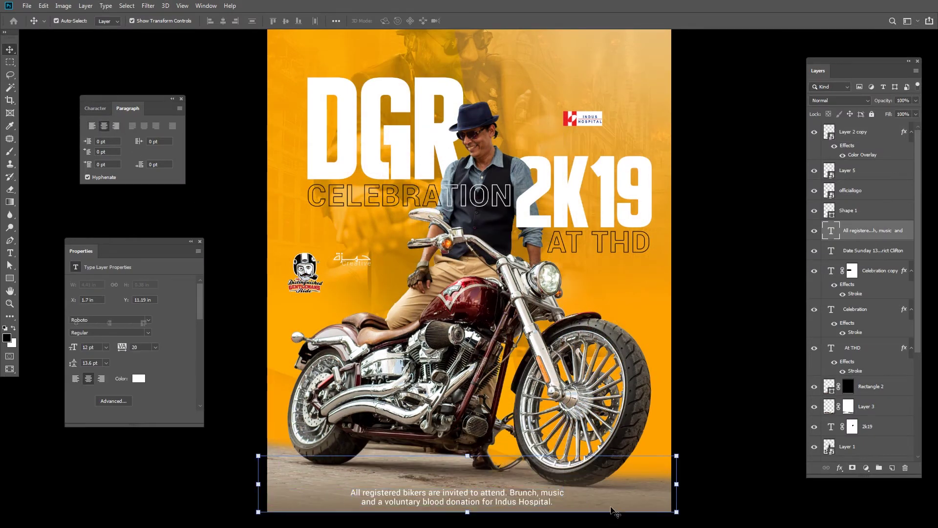
left_click(614, 512)
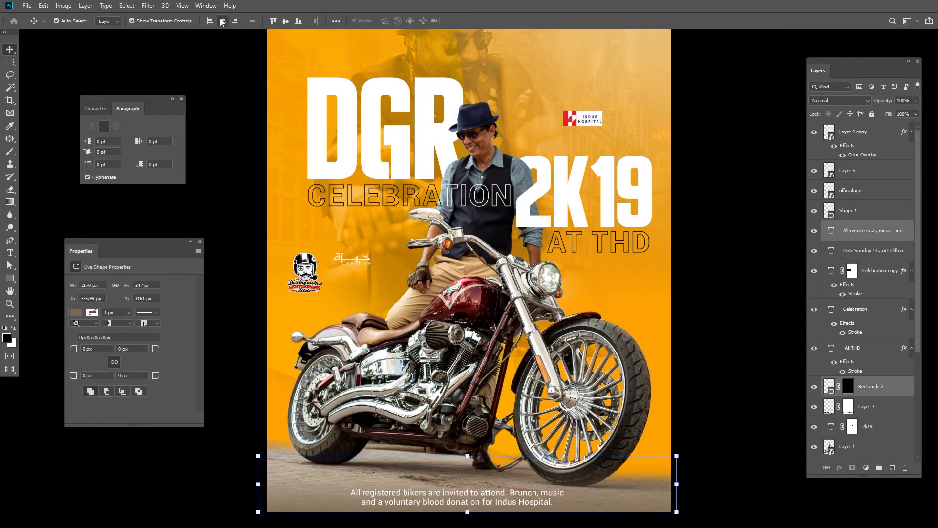
Draw a thin line beside the body text and duplicate it for the other side
left_click(737, 385)
left_click(9, 278)
left_click_drag(314, 497, 314, 497)
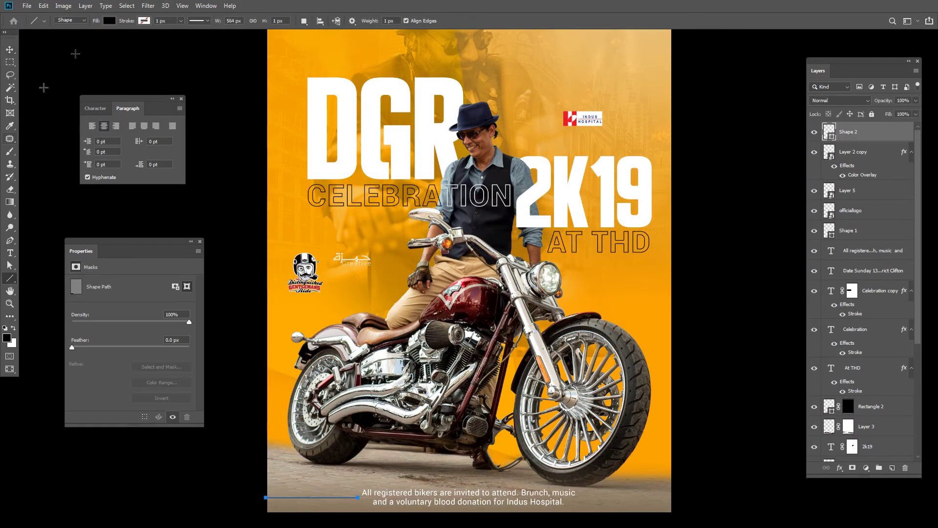
left_click(109, 20)
key("v")
key("ctrl+j")
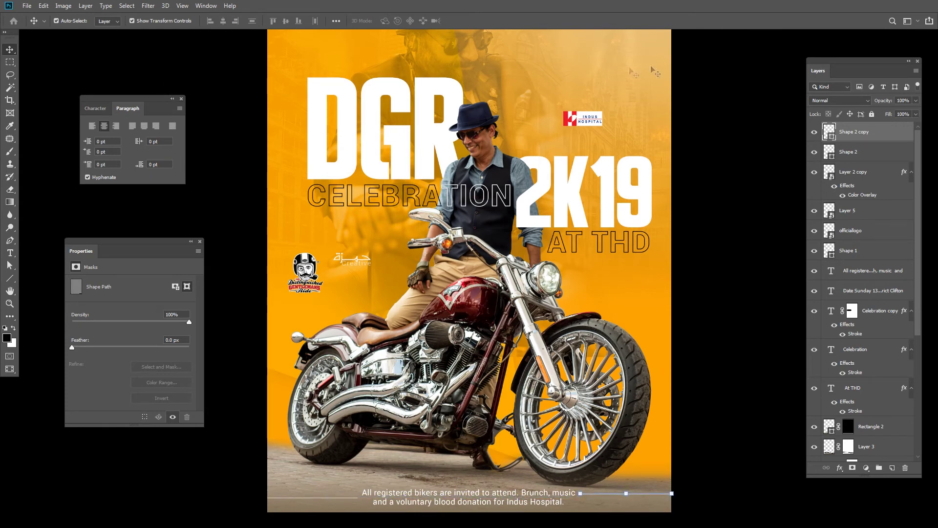
left_click(851, 153, "ctrl")
left_click(713, 411)
Move the Gentlemans logo up above the DGR headline and enlarge it slightly
scroll(686, 350, "up", 5)
mouse_move(316, 366)
left_mouse_down()
mouse_move(606, 264)
mouse_move(394, 174)
left_mouse_up()
key("ctrl+t")
left_click_drag(455, 132, 458, 124)
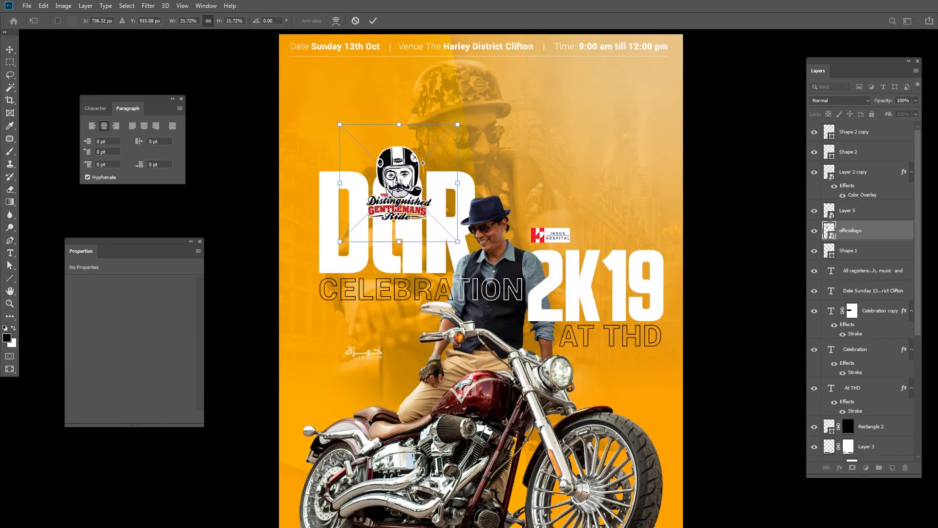
Fix the Gentlemans logo above DGR and move the Indus Hospital logo under AT THD
key("shift+Up")
key("shift+Up")
key("shift+Up")
key("Return")
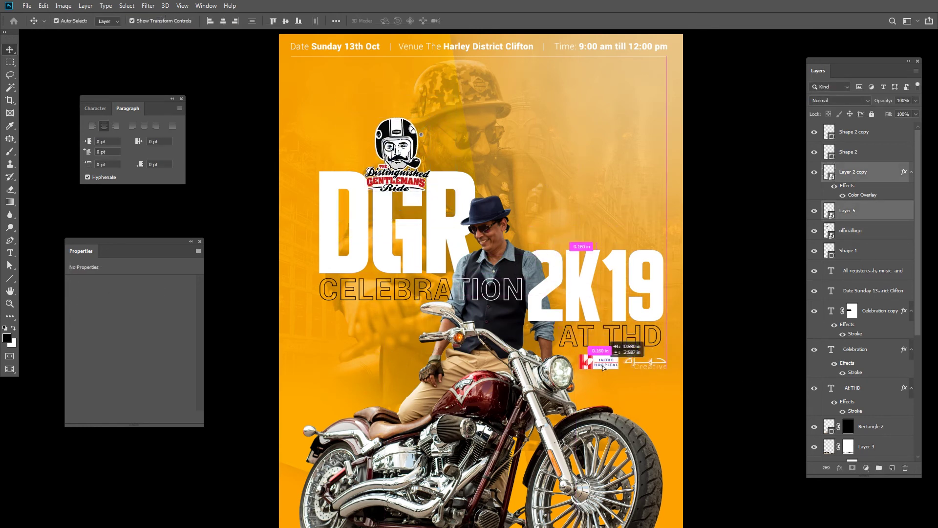
left_click_drag(595, 364, 627, 361)
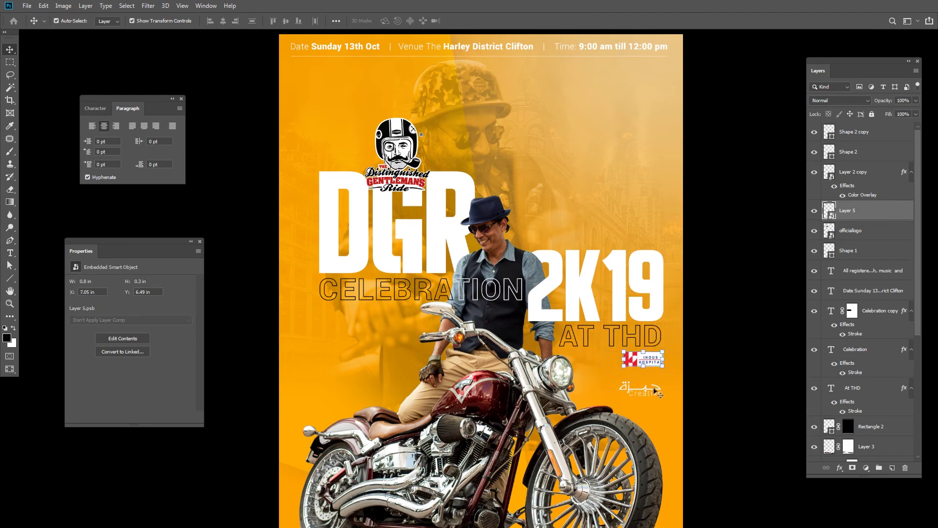
left_click(659, 389)
key("ctrl+plus")
key("ctrl+t")
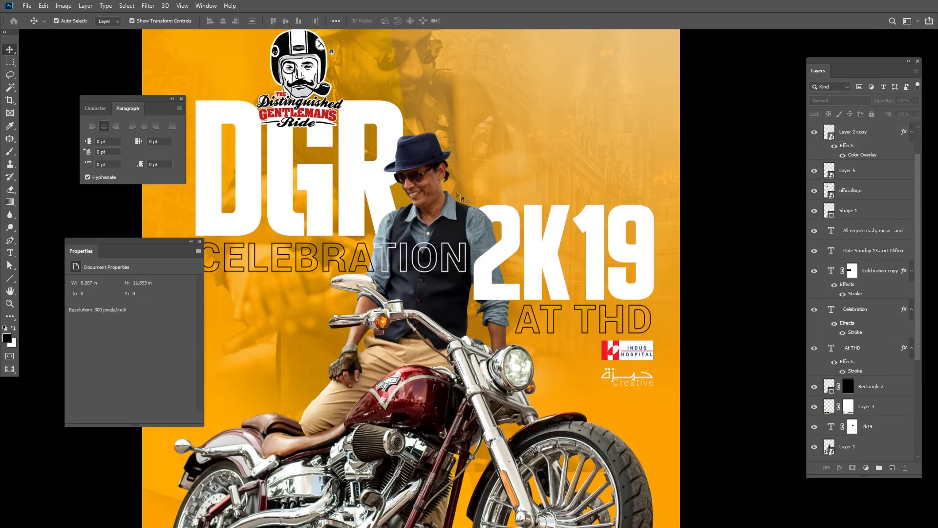
key("ctrl+minus")
scroll(414, 219, "up", 3)
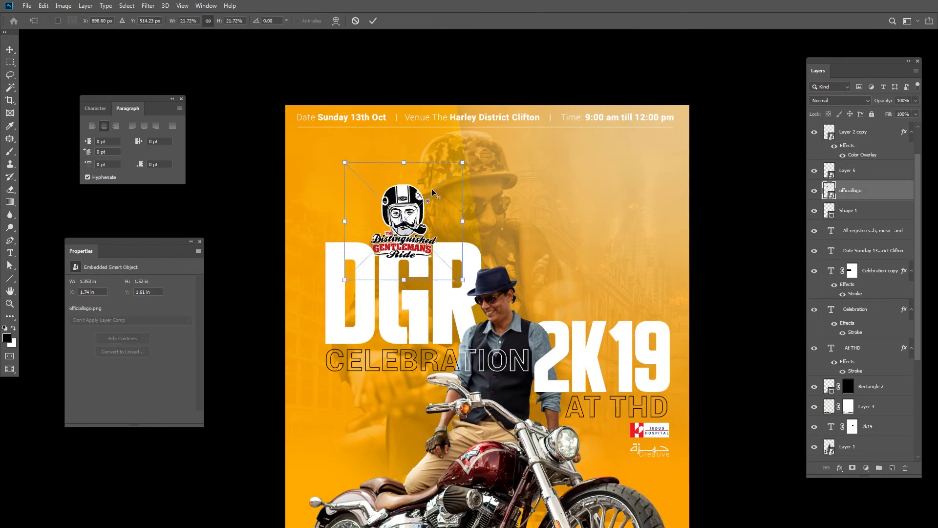